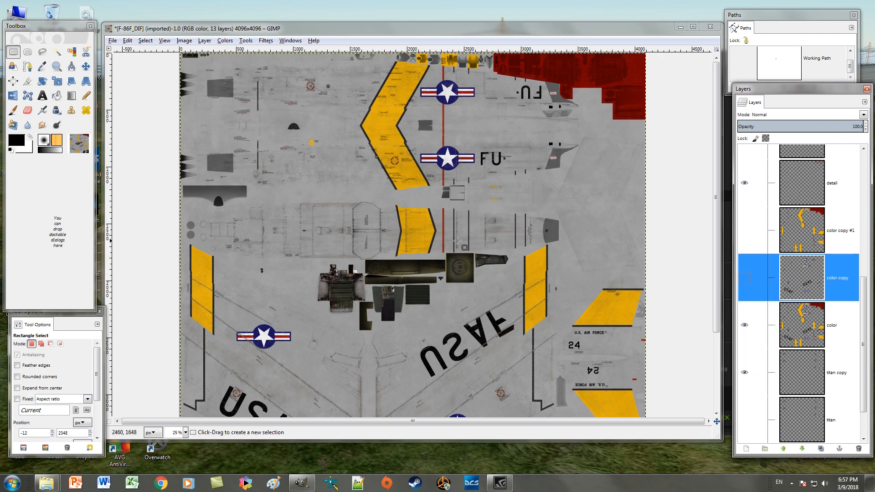
Step: Hide the color layer and make the color copy #1 layer visible
click(745, 325)
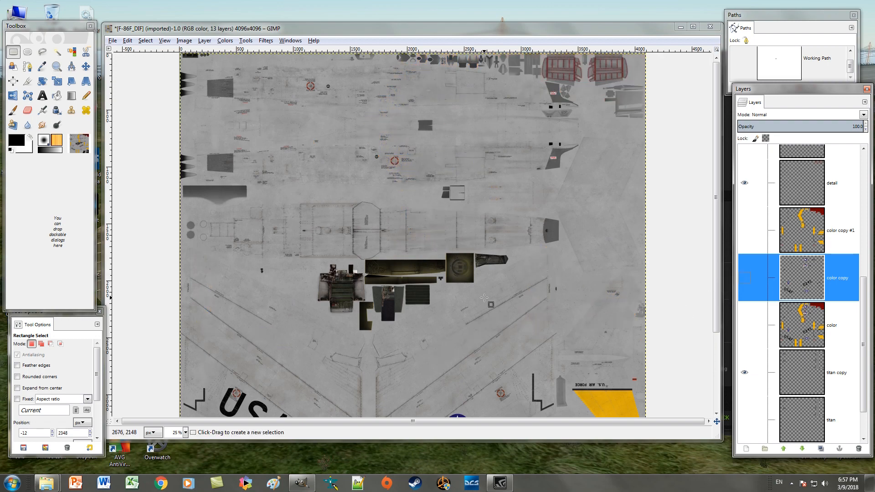
scroll(484, 298, down, 3)
scroll(474, 290, up, 3)
scroll(462, 280, down, 3)
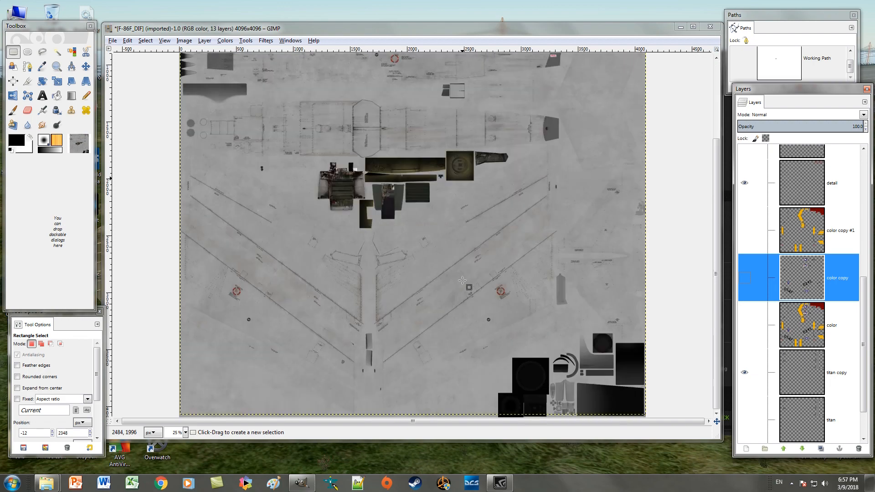
click(744, 230)
scroll(546, 234, up, 3)
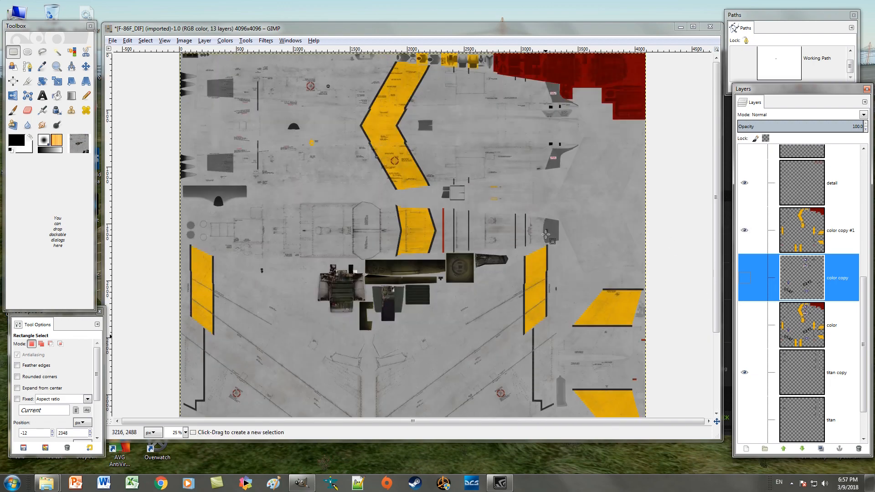
Step: Enlarge the image window vertically and make the color copy layer visible
double_click(469, 21)
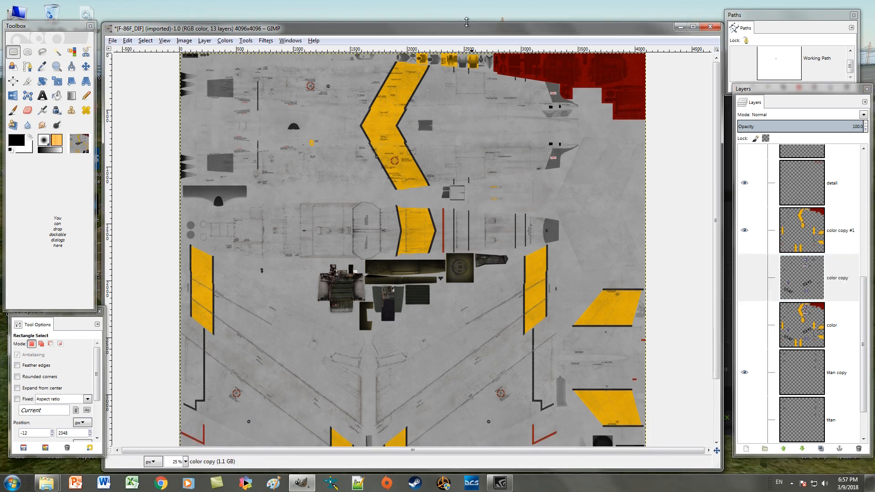
drag(466, 22, 466, 1)
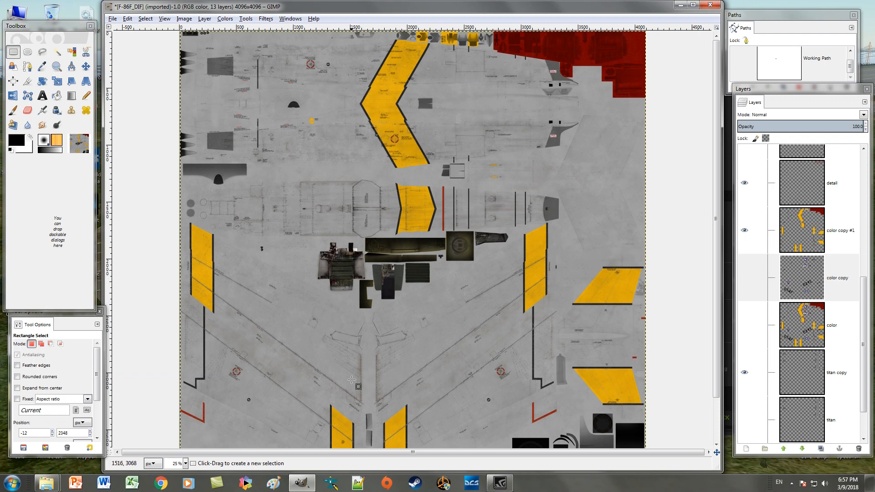
click(745, 277)
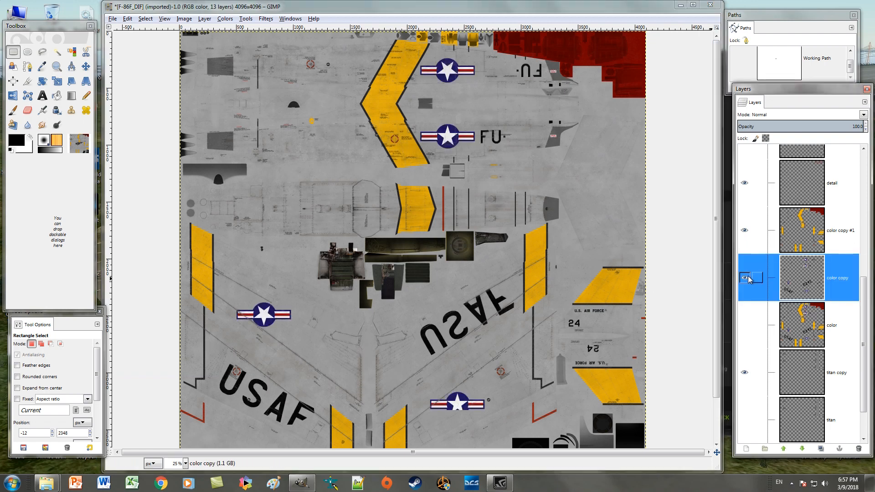
Step: Add a transparent 4096 x 4096 px layer named Layer directly above color copy #1
right_click(841, 234)
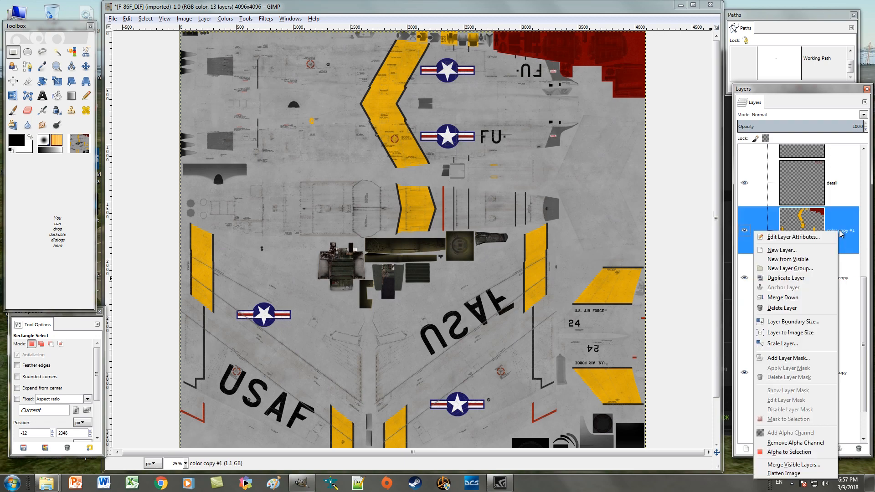
click(800, 252)
click(160, 237)
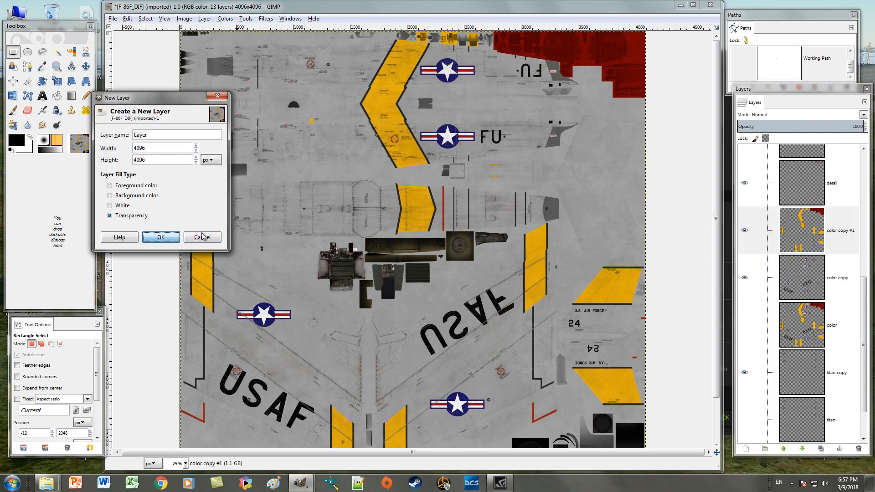
Step: Select all yellow stripe areas of the color copy #1 layer by color
key(Page_Down)
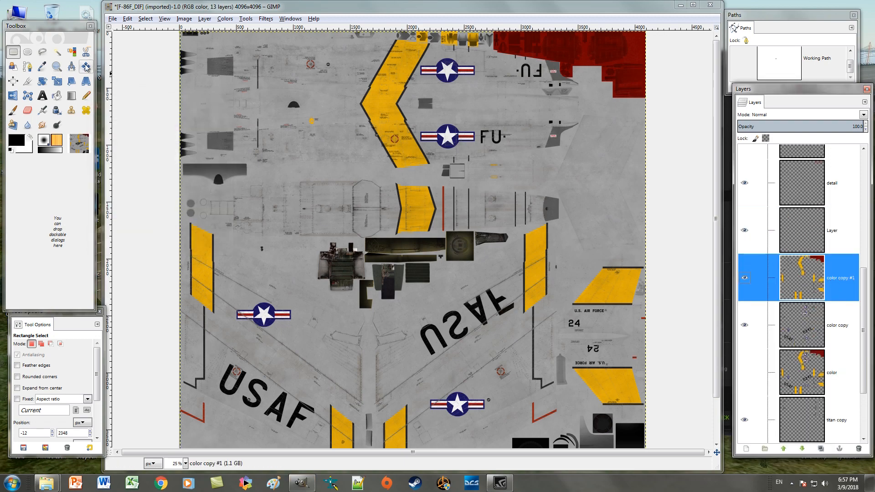
click(71, 52)
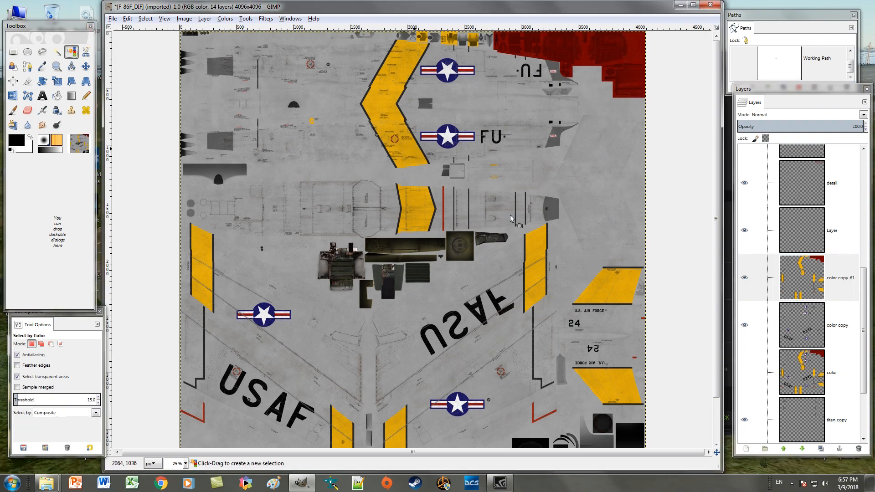
click(413, 200)
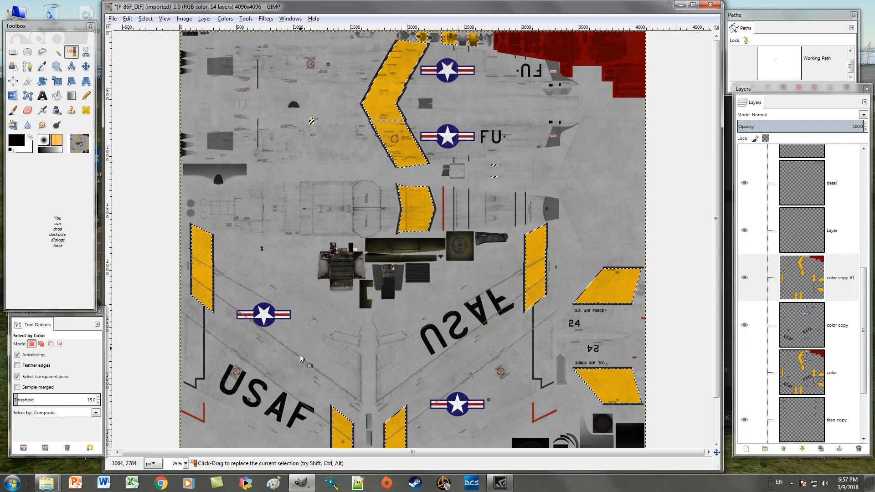
Step: Make the new empty layer active and set the foreground color to the blue 0d4f93
click(827, 234)
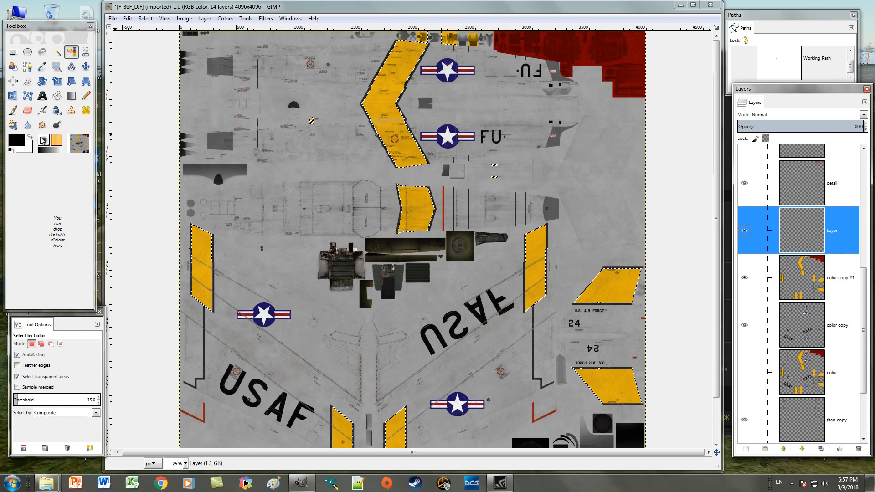
click(20, 143)
click(87, 201)
drag(72, 191, 58, 172)
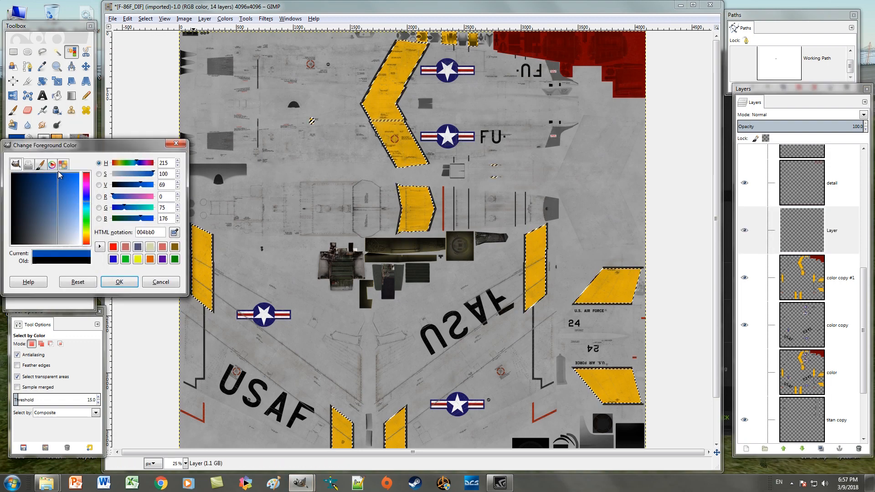
click(87, 204)
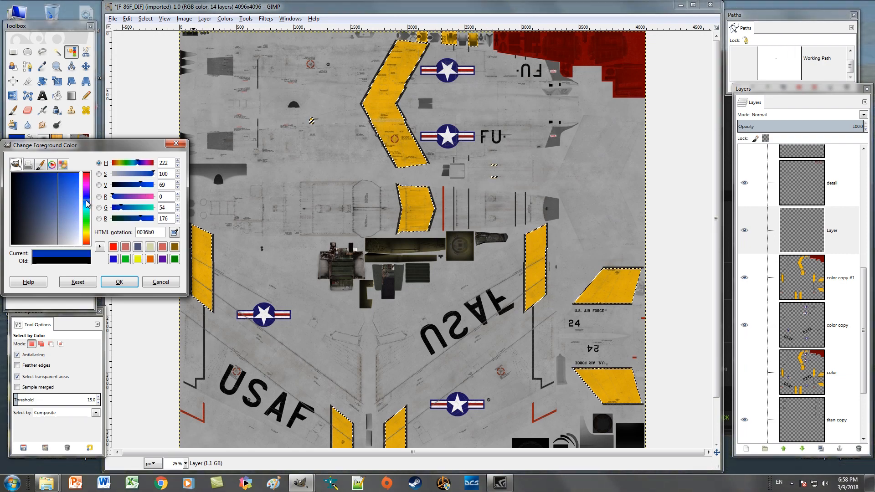
drag(69, 185, 88, 203)
click(88, 208)
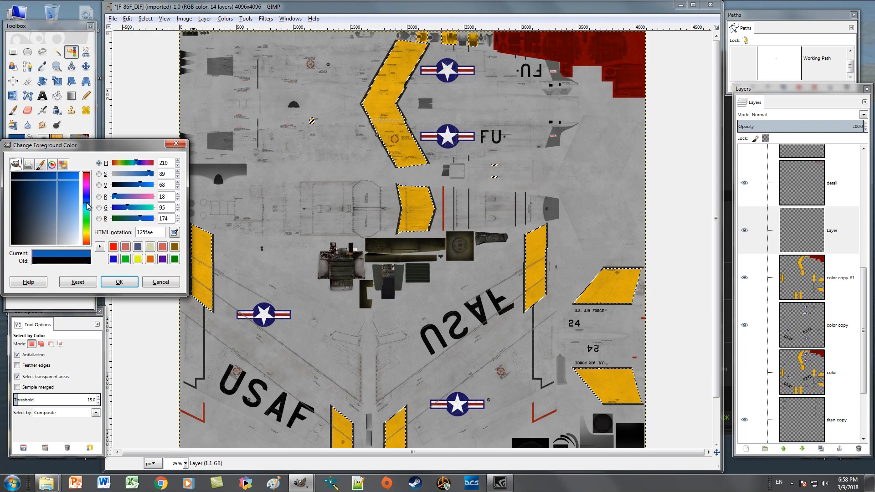
drag(58, 186, 51, 181)
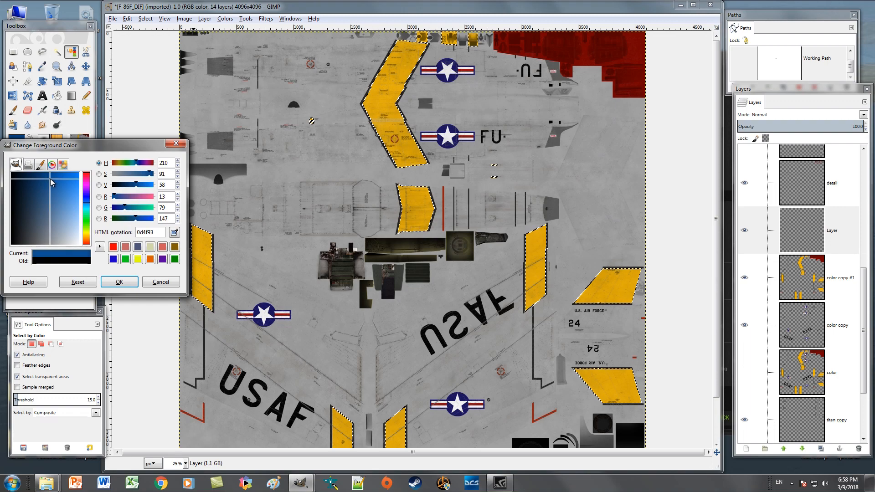
click(120, 283)
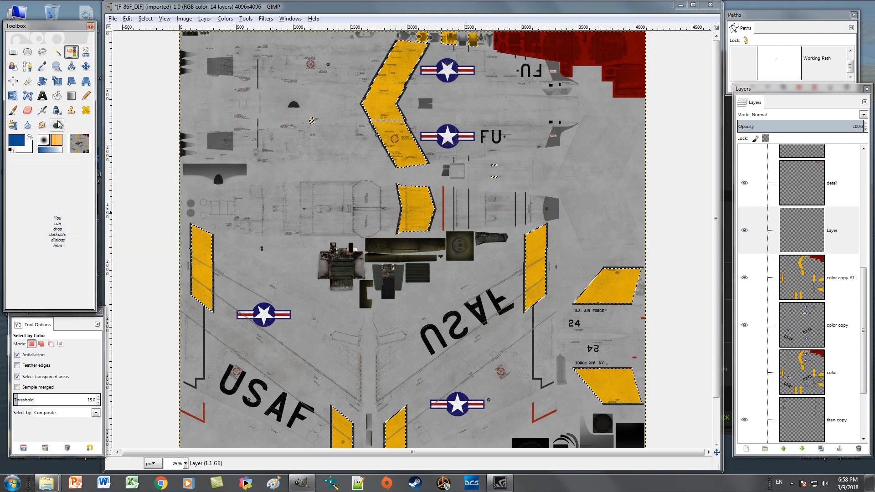
Step: Paint the selected fuselage, wing and tail stripes blue on the new layer with the Pencil at size 397.77
click(85, 96)
click(24, 390)
mouse_move(24, 390)
mouse_down()
mouse_move(66, 389)
mouse_move(38, 388)
mouse_up()
drag(397, 142, 427, 161)
mouse_move(404, 131)
mouse_down()
mouse_move(364, 69)
mouse_move(406, 32)
mouse_move(457, 32)
mouse_move(474, 51)
mouse_move(399, 106)
mouse_move(437, 214)
mouse_move(401, 244)
mouse_up()
mouse_move(201, 233)
mouse_down()
mouse_move(190, 264)
mouse_move(203, 328)
mouse_up()
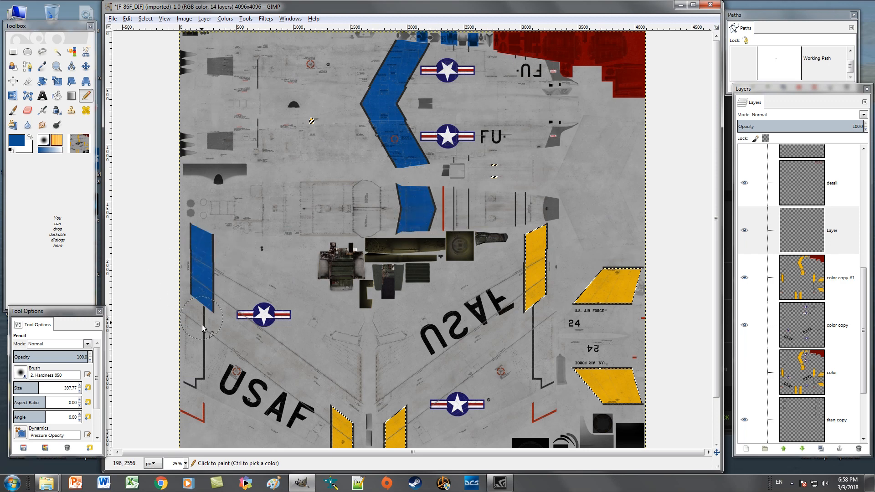
drag(519, 243, 534, 268)
mouse_move(586, 288)
mouse_down()
mouse_move(613, 273)
mouse_move(631, 378)
mouse_move(593, 378)
mouse_move(637, 415)
mouse_up()
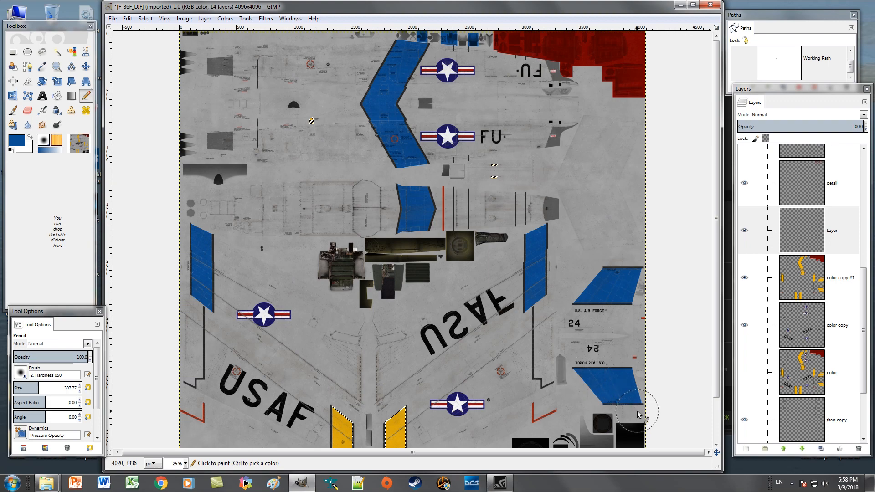
scroll(387, 305, down, 2)
mouse_move(401, 360)
mouse_down()
mouse_move(388, 386)
mouse_move(423, 411)
mouse_move(382, 434)
mouse_move(317, 426)
mouse_move(349, 396)
mouse_move(351, 356)
mouse_move(342, 383)
mouse_up()
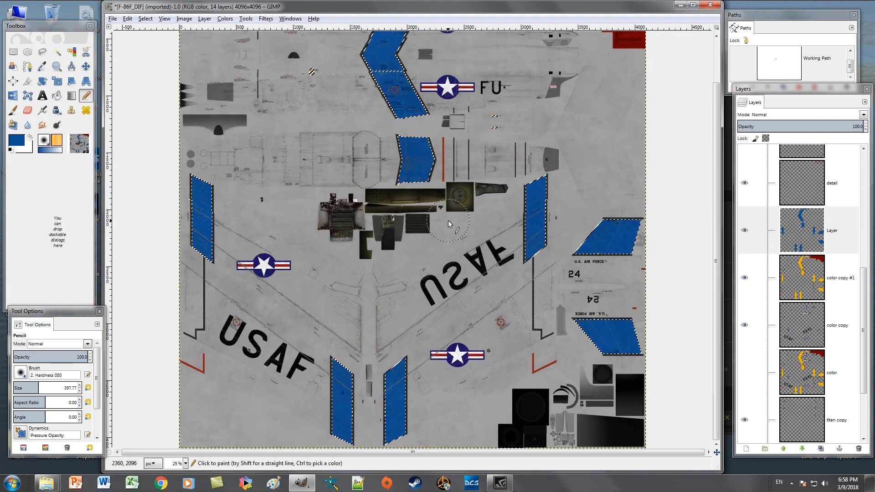
Step: Clear the selection and hide the layer with the blue stripes
key(ctrl+shift+a)
scroll(469, 223, up, 2)
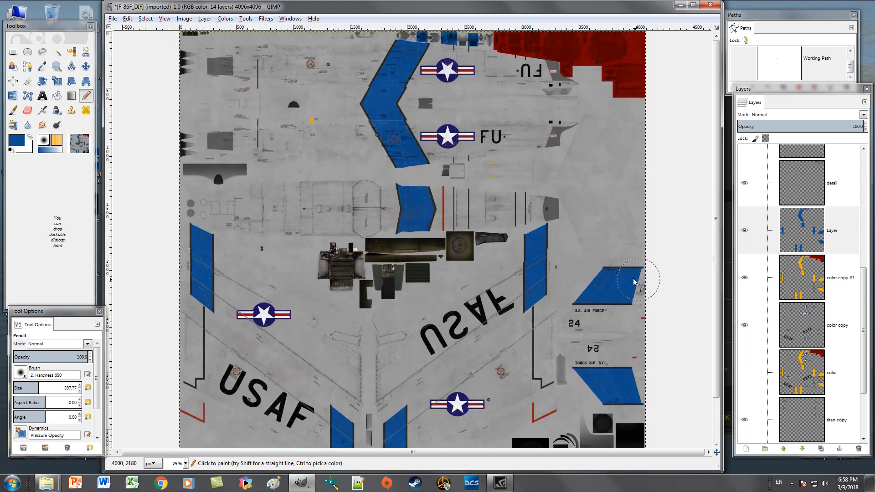
click(744, 231)
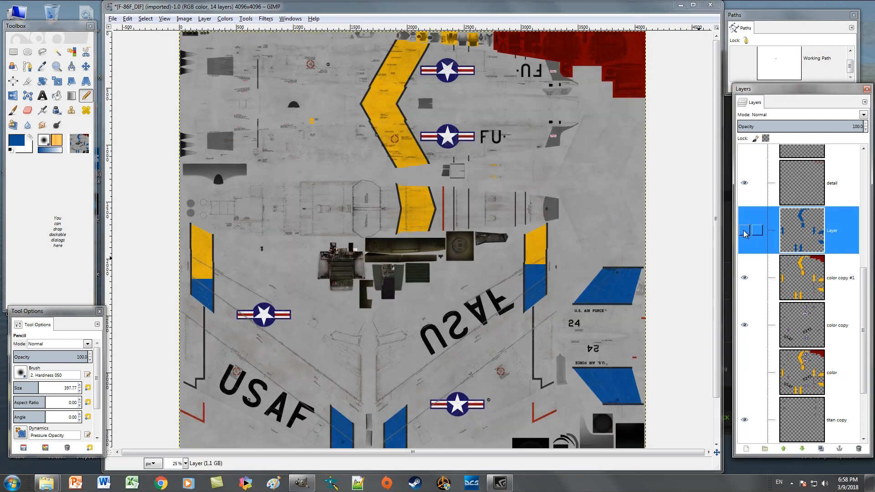
click(744, 232)
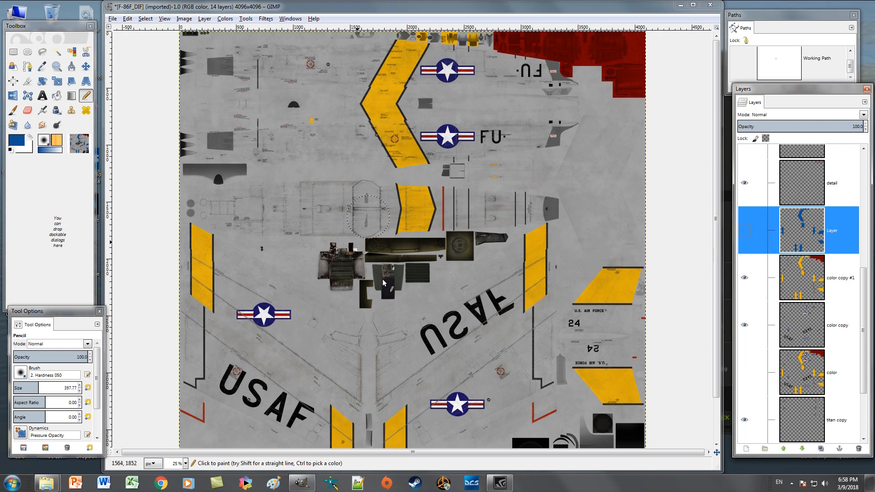
Step: Add a transparent 4096 x 4096 px layer named Stripes directly above color copy #1
right_click(838, 280)
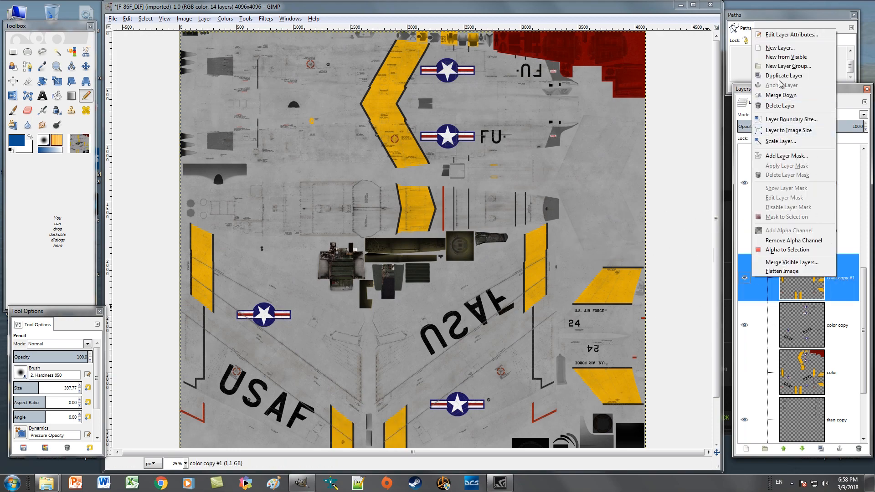
click(780, 48)
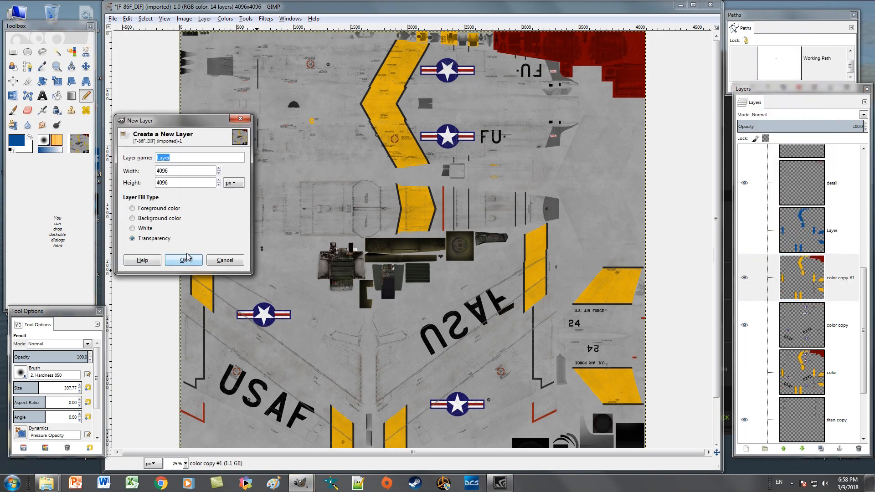
text(Stripes)
click(186, 259)
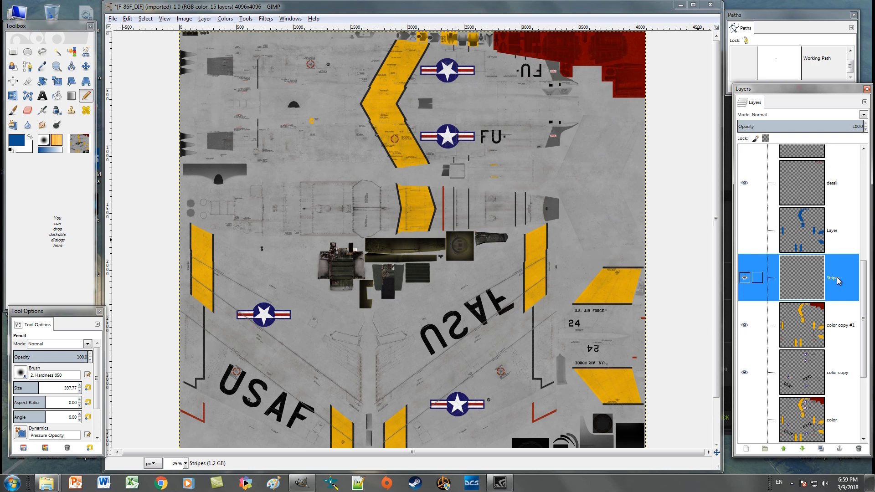
Step: Switch to Rectangle Select and examine the yellow fuselage stripes and the area beside them at 100% zoom
click(186, 464)
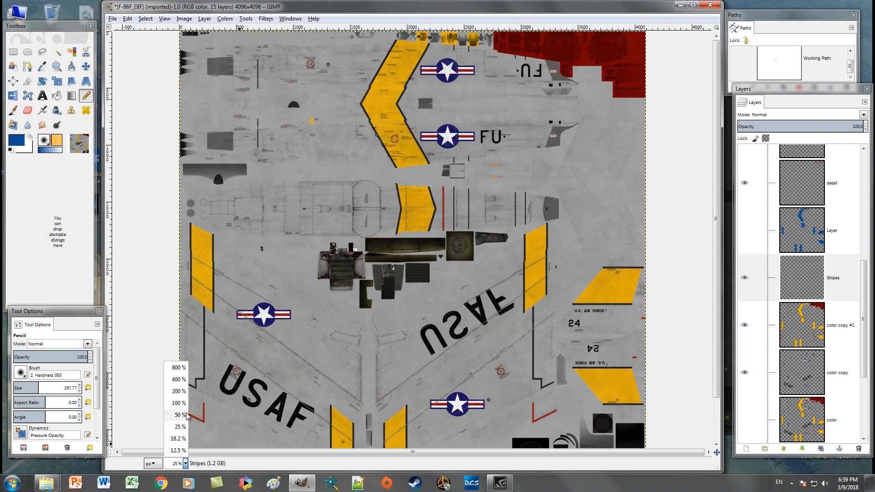
click(179, 391)
scroll(314, 387, down, 10)
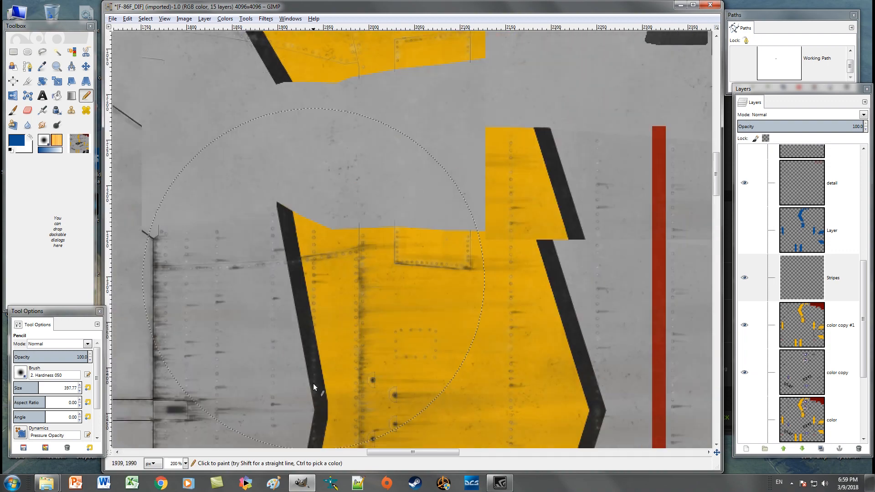
click(186, 464)
click(180, 403)
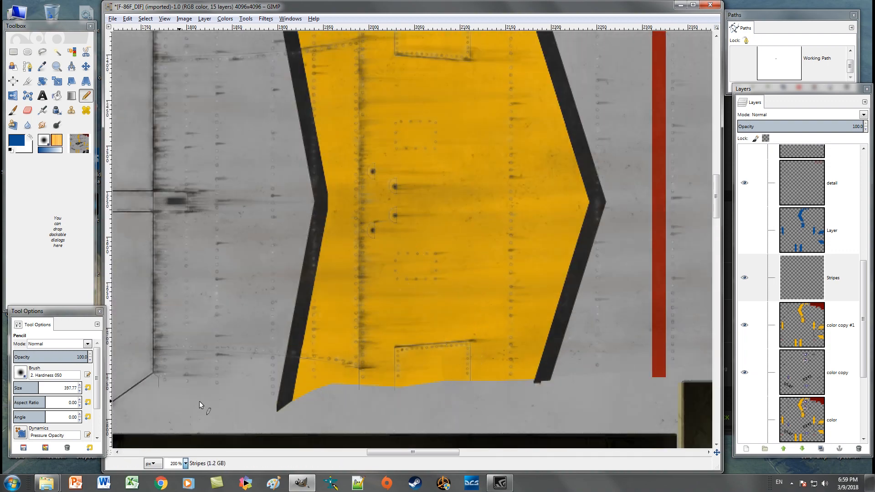
scroll(345, 404, up, 5)
scroll(345, 404, down, 5)
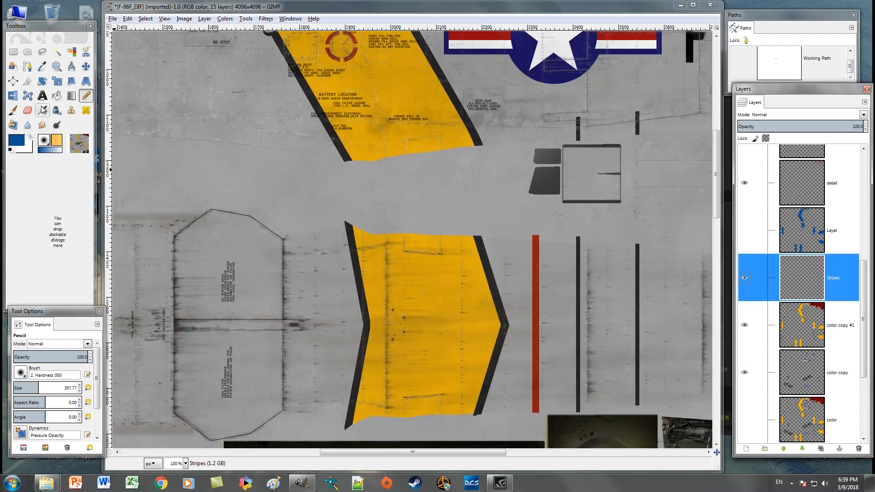
click(13, 51)
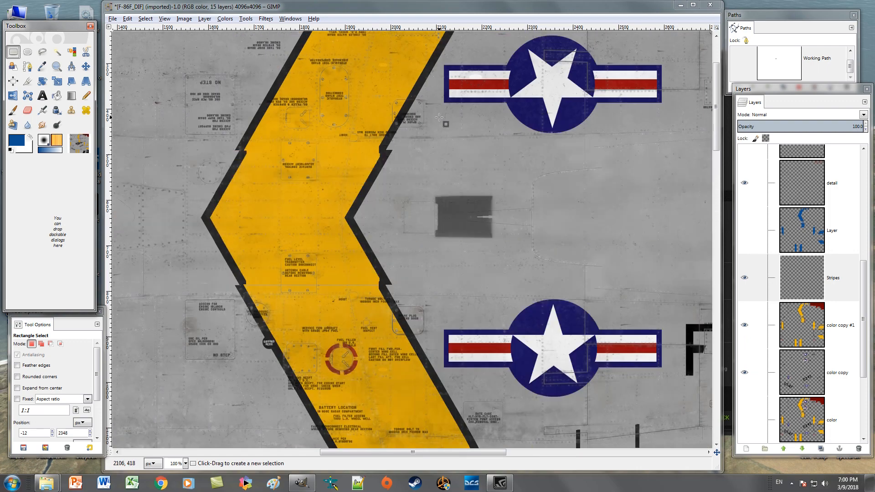
scroll(439, 122, up, 10)
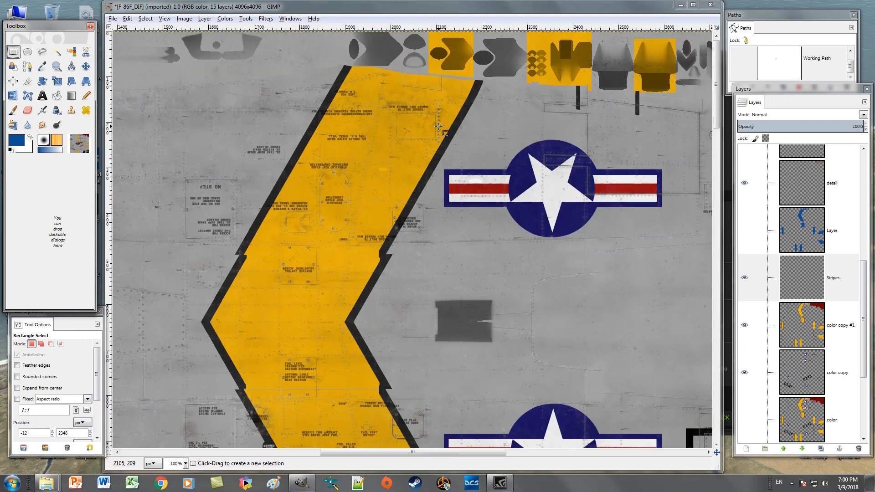
scroll(439, 127, down, 5)
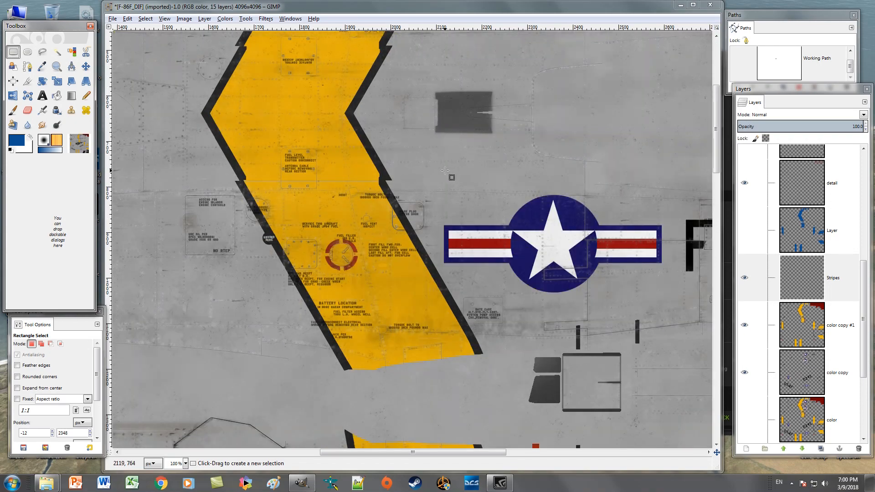
scroll(444, 170, down, 12)
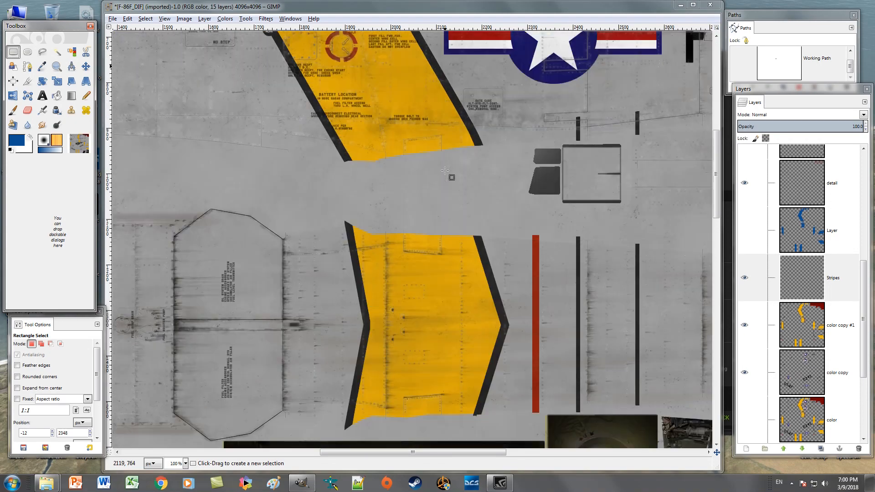
scroll(444, 171, up, 10)
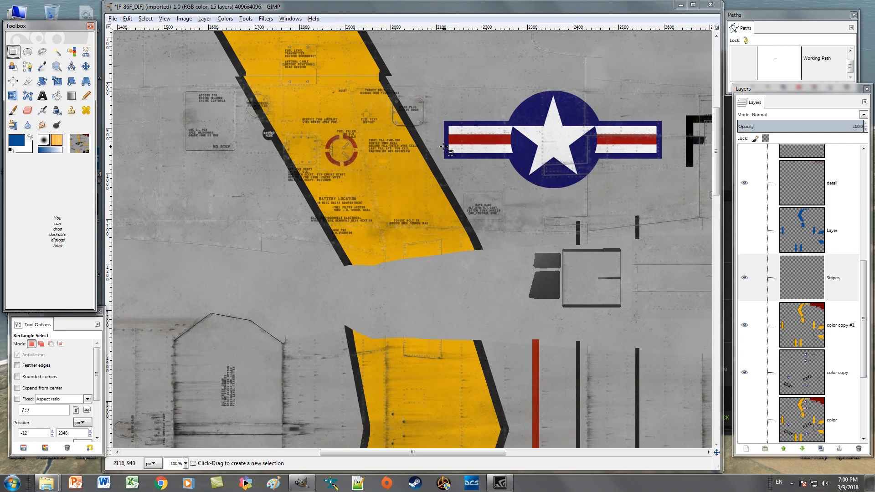
scroll(492, 173, down, 5)
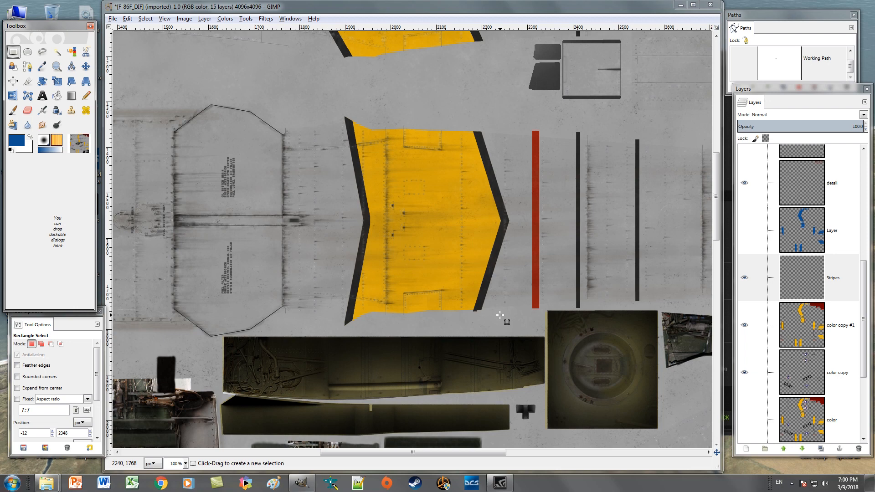
drag(500, 315, 347, 136)
click(446, 150)
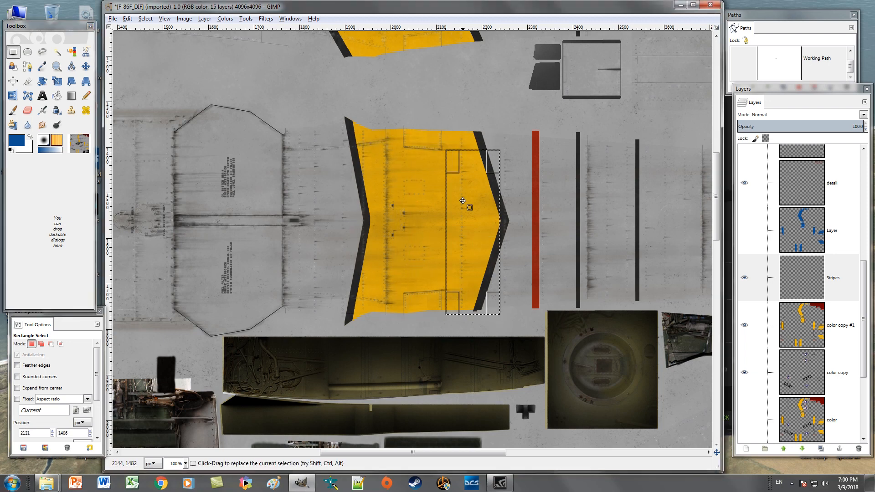
click(505, 310)
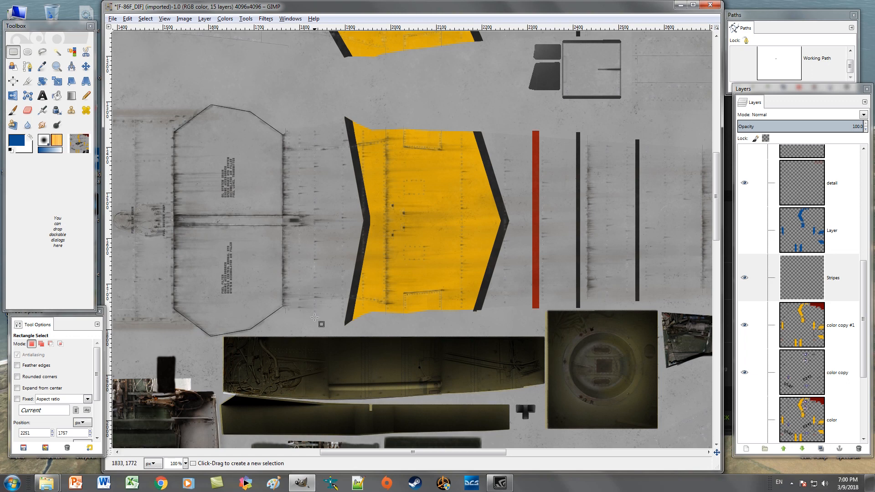
Step: Select a rectangle about 406 × 1009 px over the lower fuselage stripe and belly, and fill it with black on the Stripes layer
drag(315, 326, 500, 254)
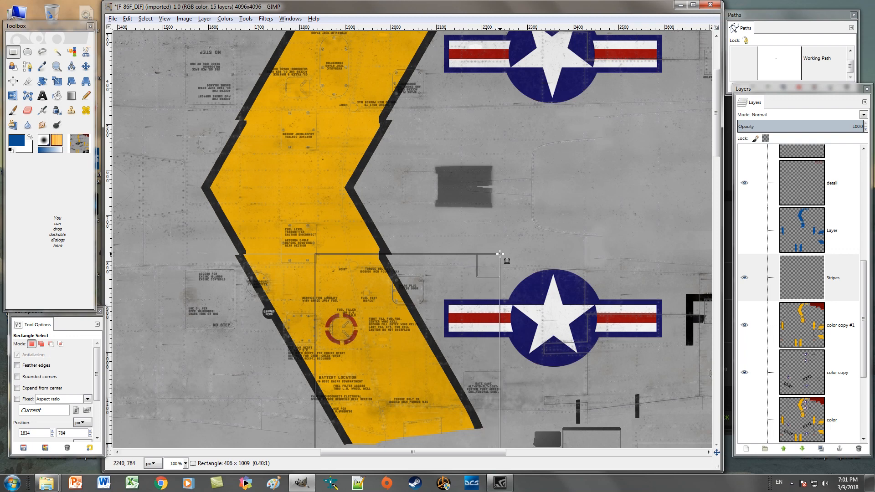
drag(500, 254, 500, 253)
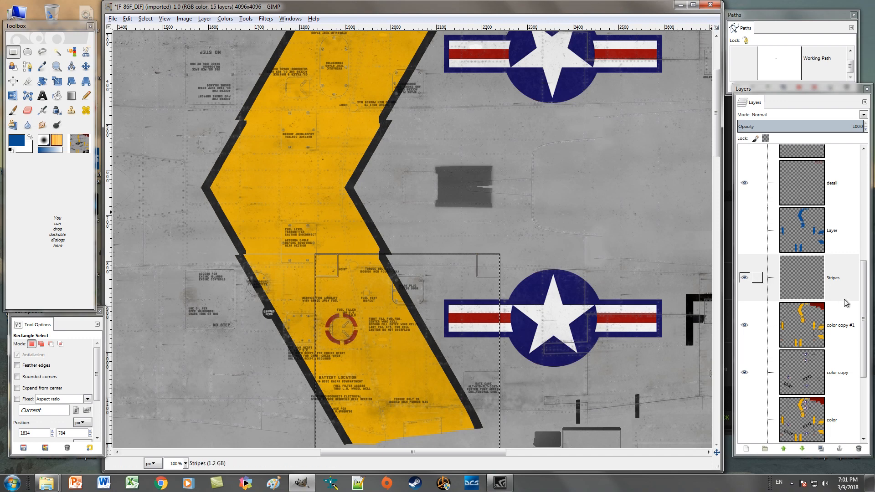
click(785, 280)
click(11, 150)
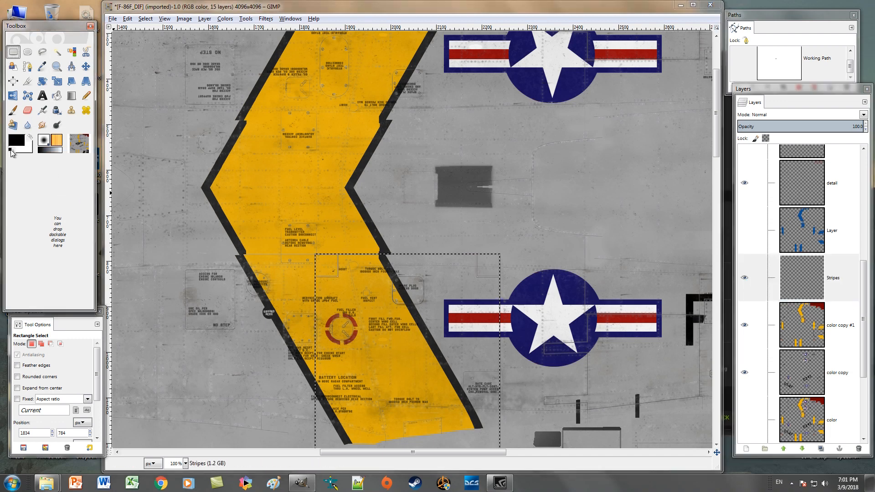
click(56, 96)
scroll(382, 286, down, 5)
click(416, 256)
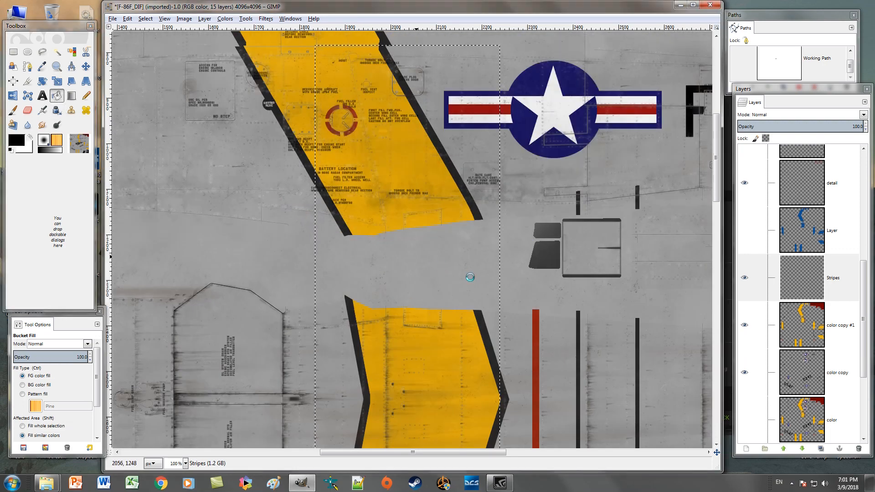
Step: Examine the extent of the black band and the matching area on the opposite fuselage side
scroll(473, 279, down, 9)
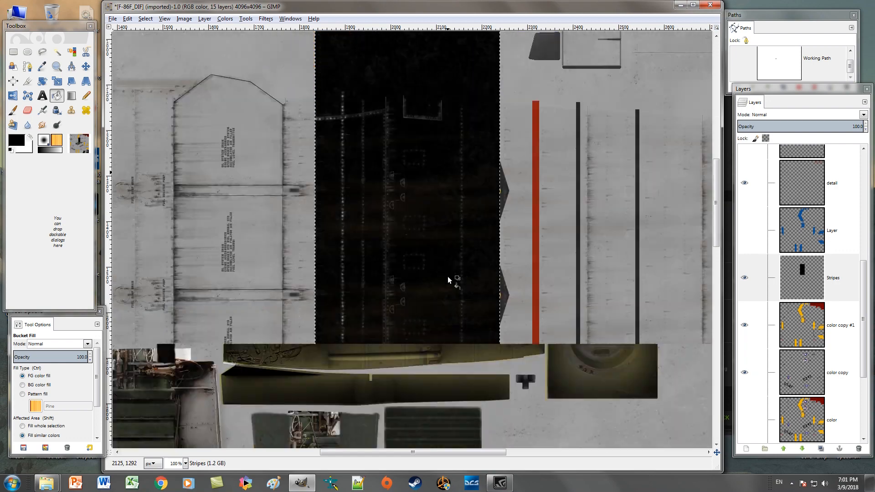
scroll(449, 283, up, 12)
scroll(451, 280, up, 6)
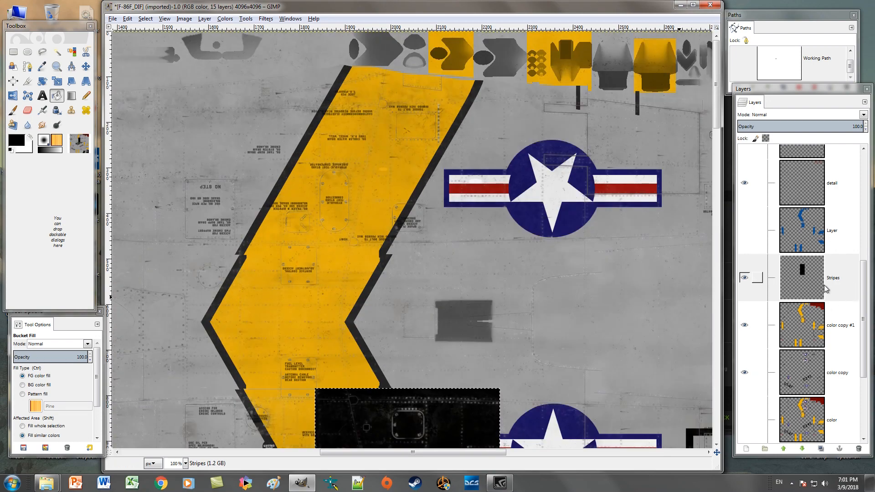
scroll(479, 240, down, 5)
scroll(478, 240, down, 3)
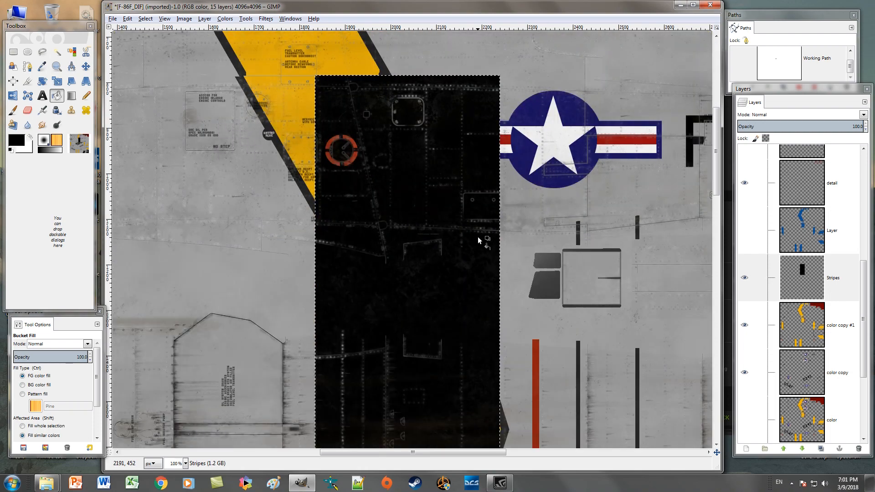
scroll(478, 239, down, 9)
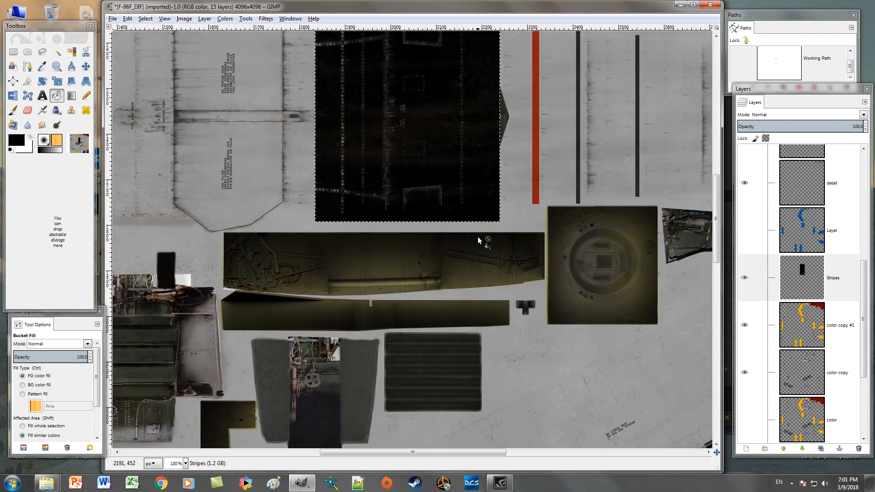
scroll(479, 240, up, 18)
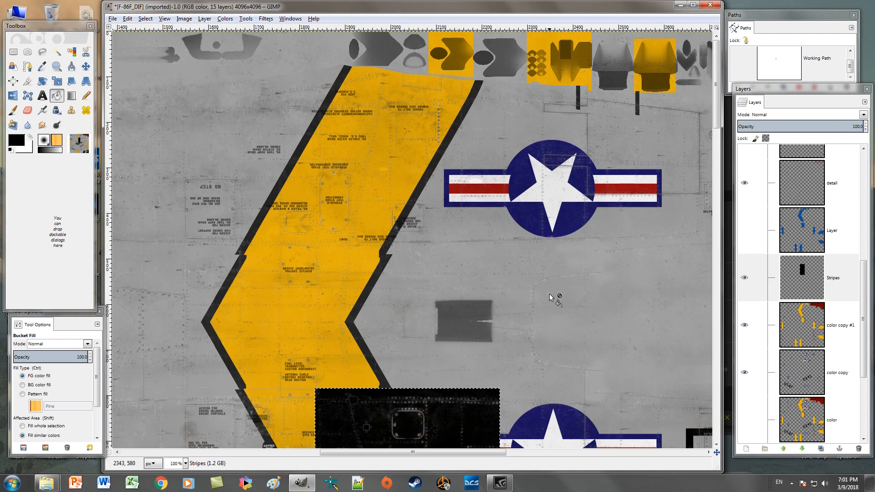
scroll(494, 296, down, 10)
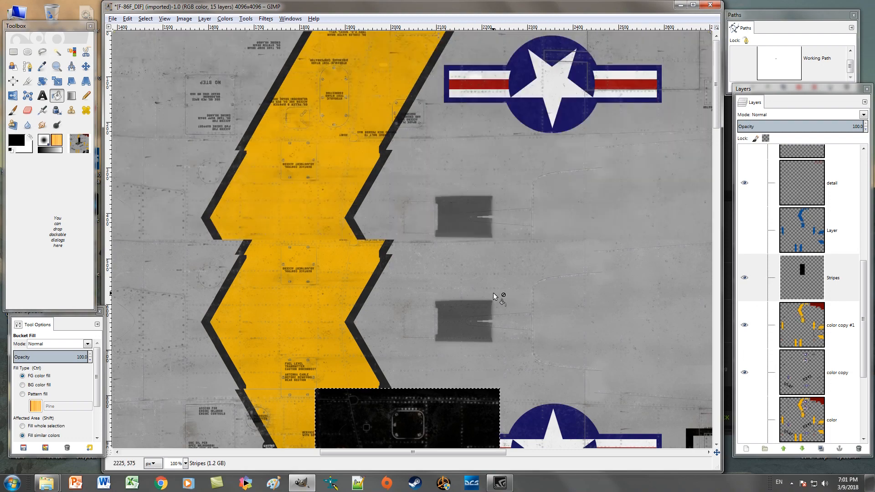
scroll(494, 296, up, 5)
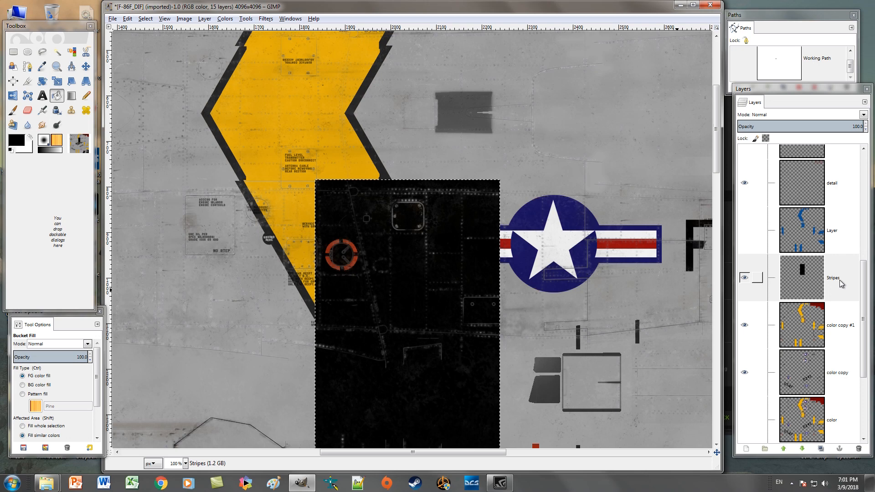
Step: Copy and paste the black band, and move the copy straight up over the yellow stripe on the opposite fuselage side
key(ctrl+c)
key(ctrl+v)
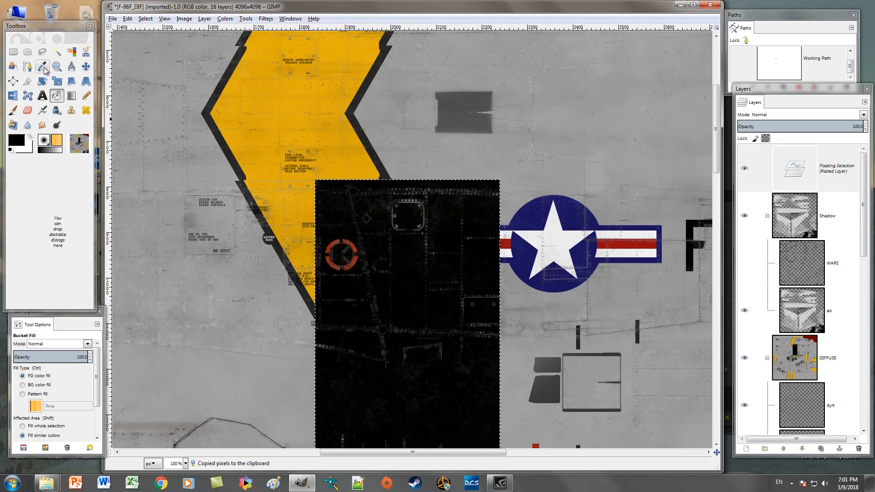
click(86, 66)
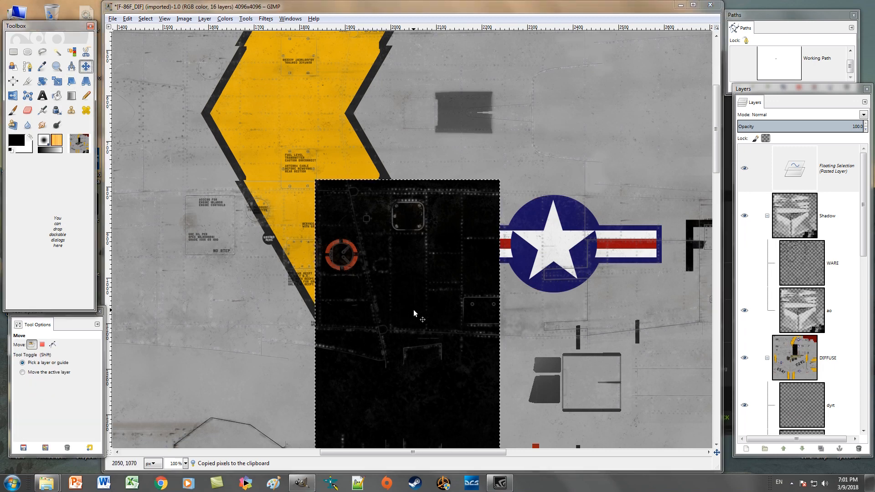
drag(414, 313, 414, 3)
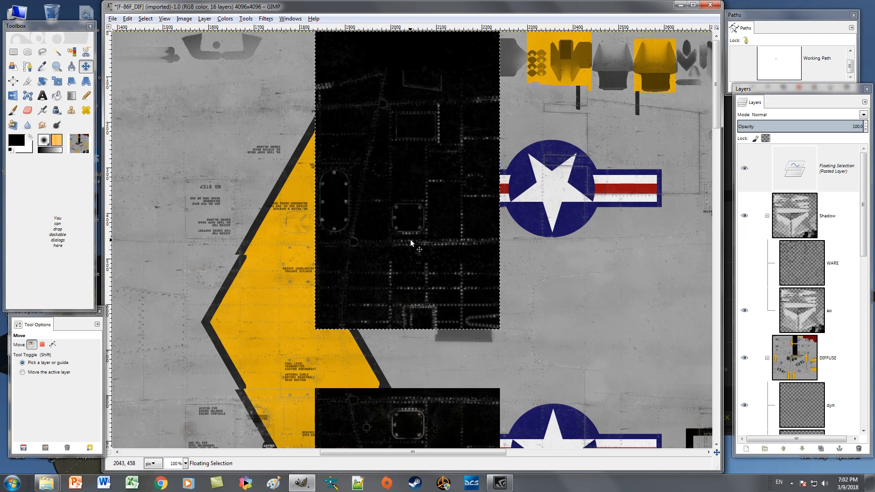
drag(411, 239, 411, 166)
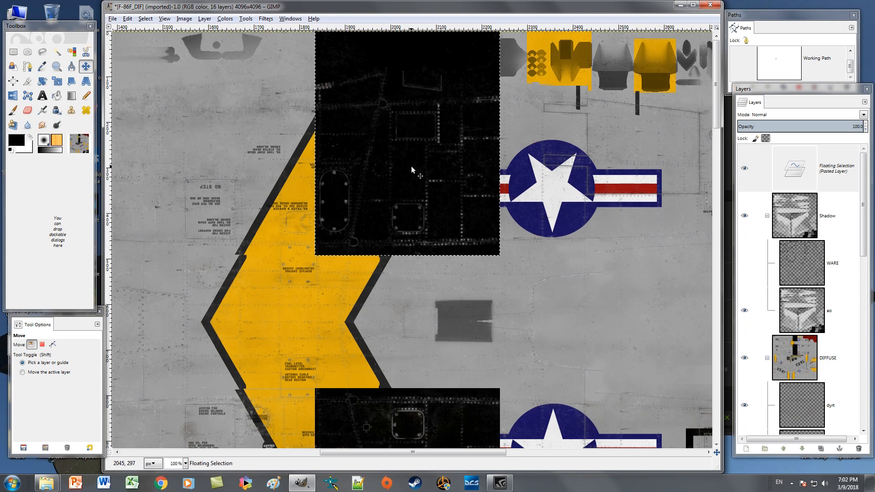
Step: Anchor the pasted black band to the Stripes layer and move that layer directly below color copy
right_click(829, 177)
click(769, 234)
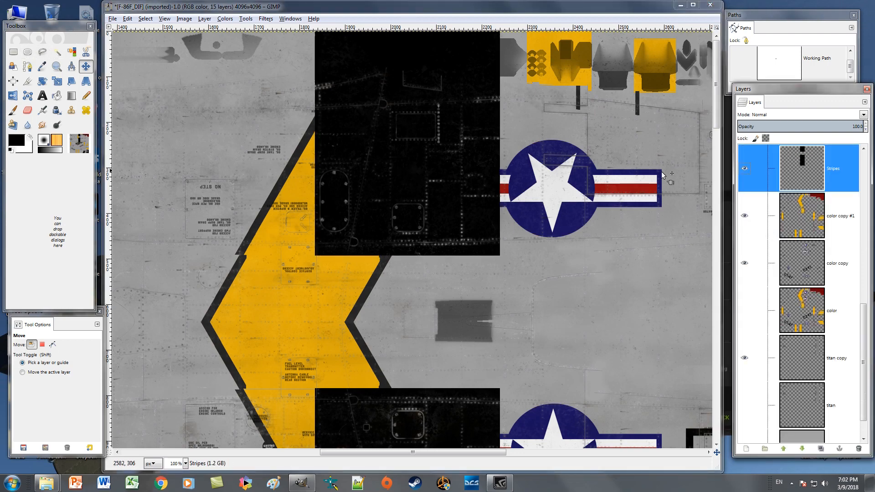
drag(836, 172, 835, 226)
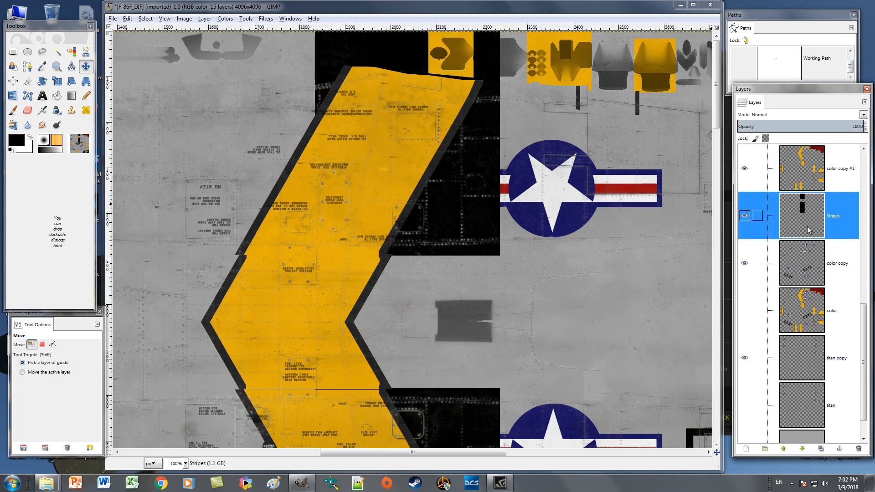
drag(829, 215, 834, 278)
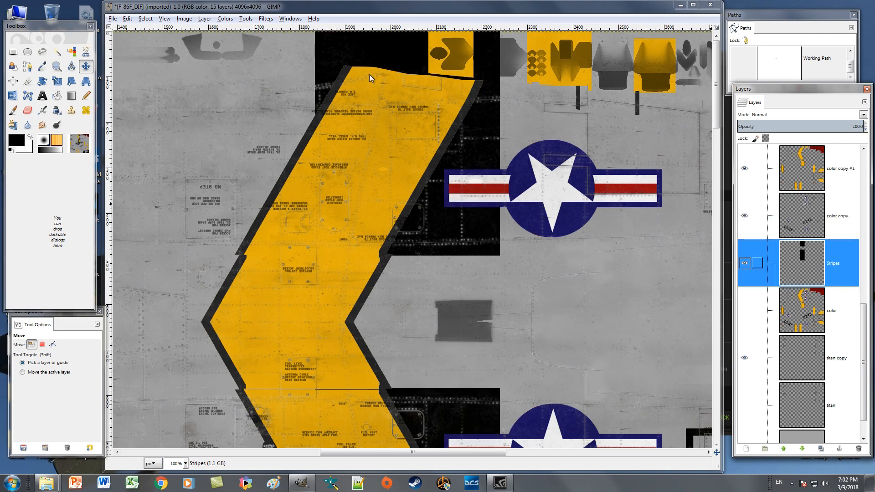
Step: Outline the black area above the curved fuselage edge with Free Select, delete it from the Stripes layer and clear the selection
click(42, 51)
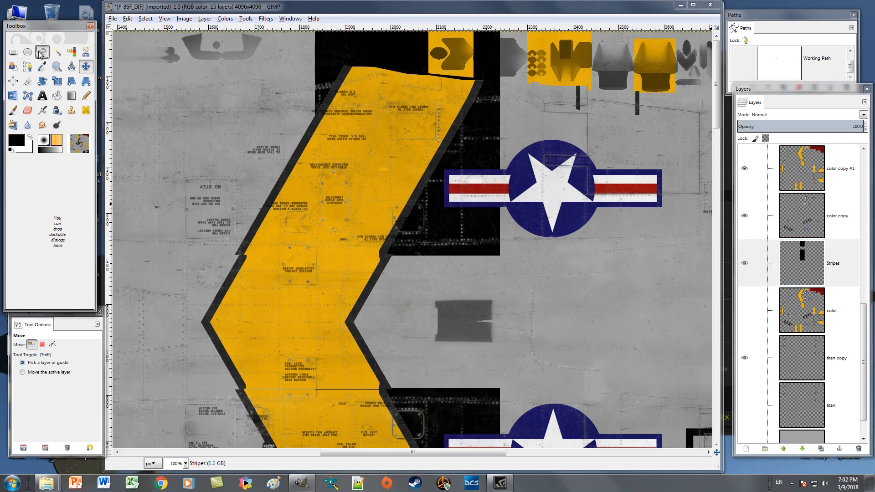
click(309, 61)
click(382, 66)
click(411, 72)
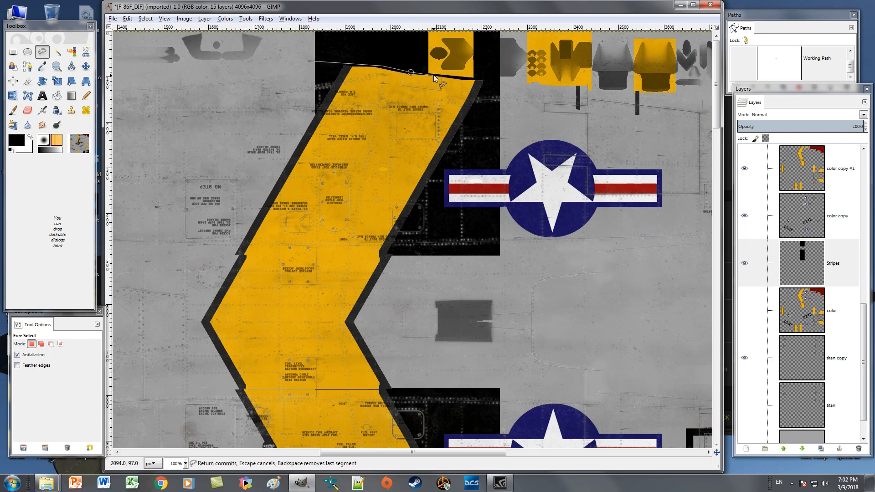
click(434, 75)
click(450, 77)
click(481, 79)
click(503, 80)
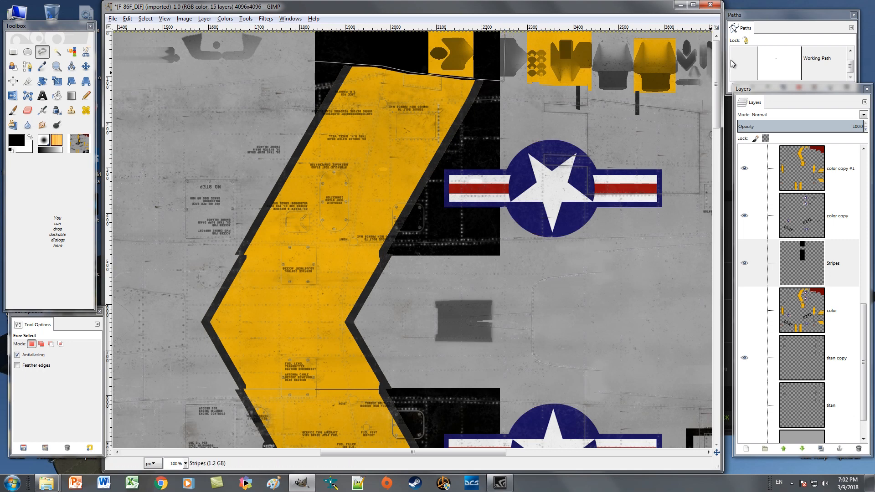
click(719, 36)
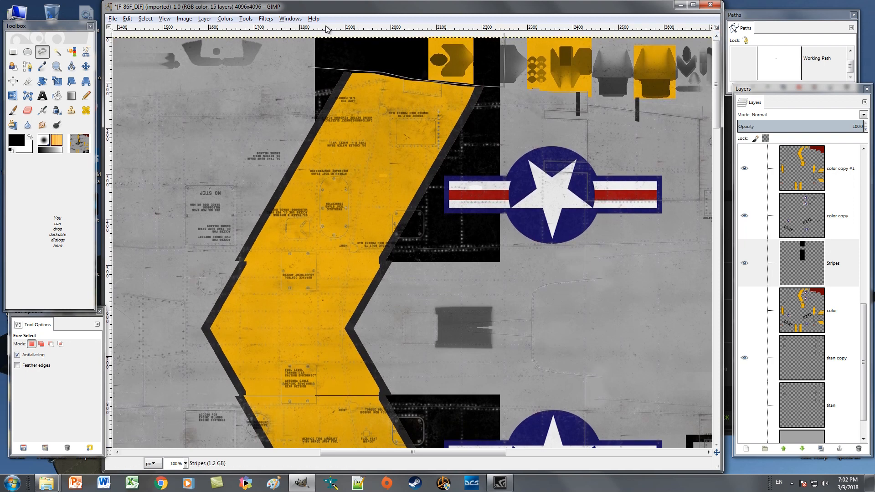
click(309, 35)
key(Delete)
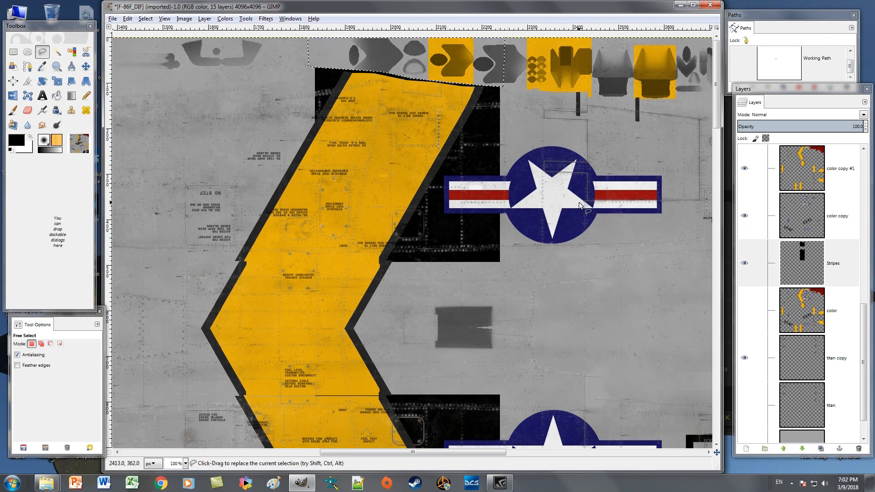
key(ctrl+shift+a)
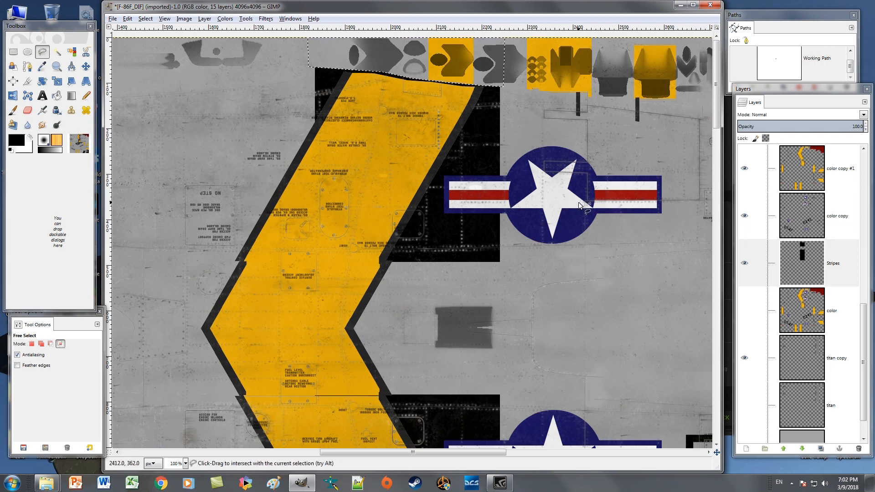
Step: Set the zoom to 50% and hide the color copy #1 layer
click(185, 463)
click(177, 407)
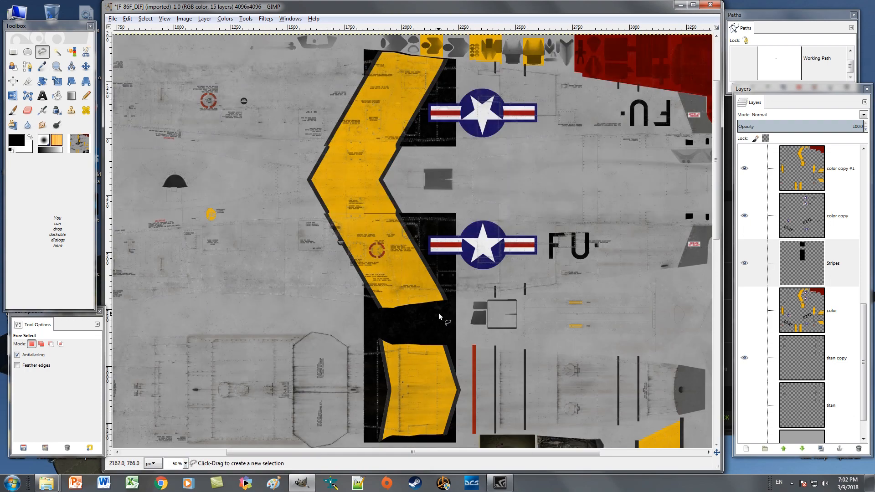
click(747, 170)
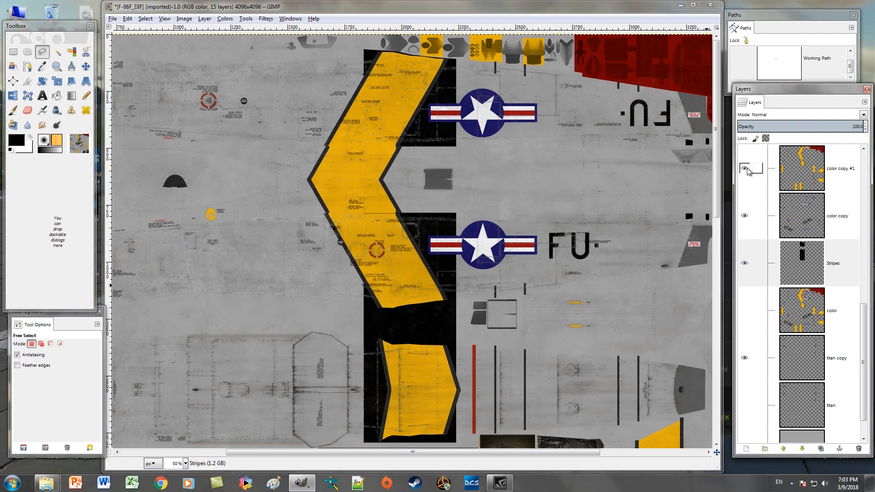
click(746, 169)
scroll(352, 235, down, 1)
scroll(354, 238, up, 1)
scroll(354, 238, down, 2)
scroll(353, 238, up, 2)
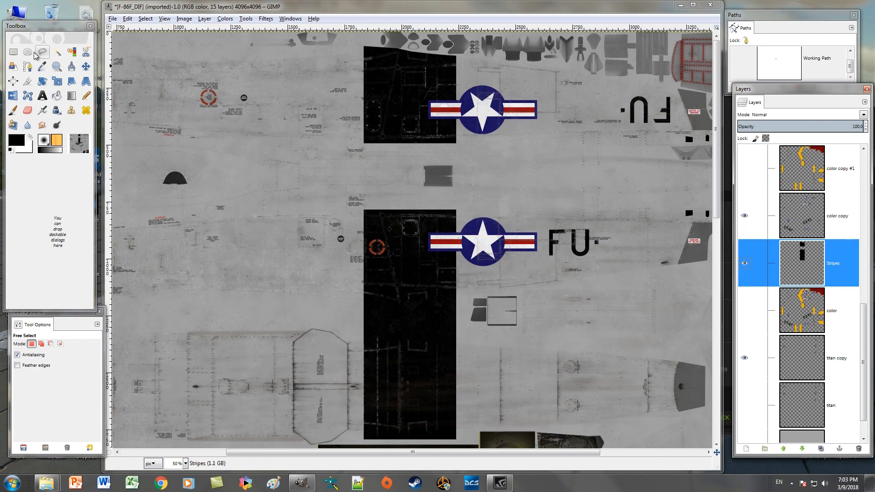
Step: Select a narrow full-height rectangle down the middle of the lower black band, with its corner at 1972, 782 px
click(13, 52)
scroll(419, 205, down, 4)
scroll(423, 214, up, 2)
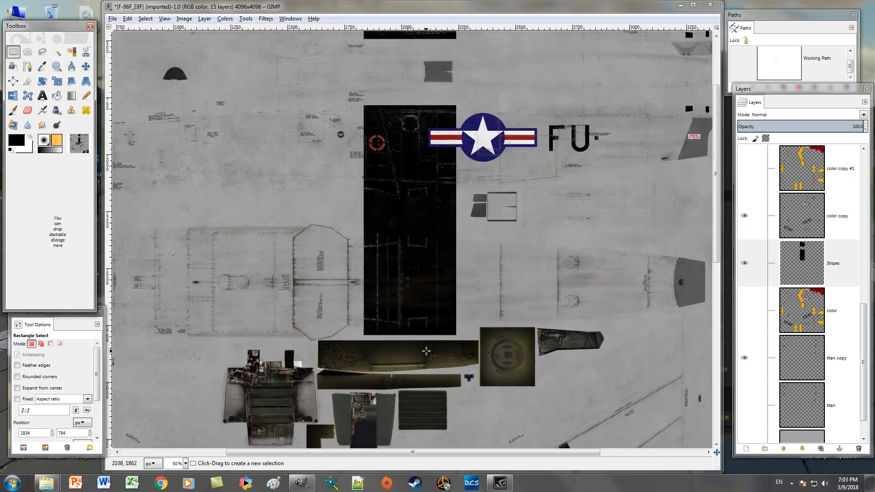
drag(397, 336, 428, 105)
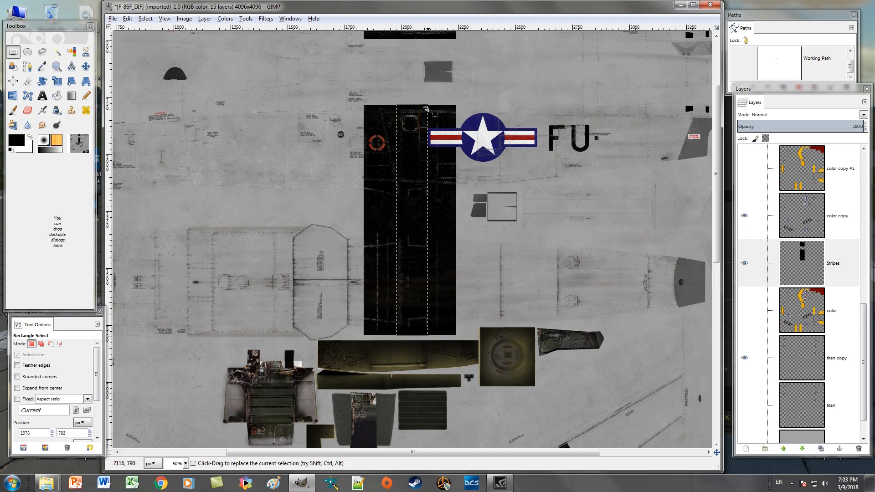
drag(415, 195, 415, 194)
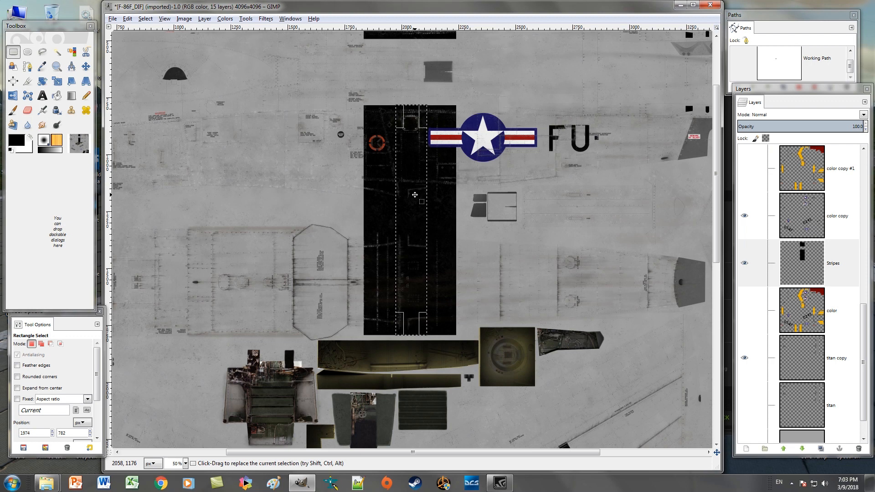
drag(415, 194, 414, 195)
drag(414, 195, 415, 194)
Step: Paint the selected strip white on the Stripes layer with the Pencil at size 397.77, and copy the strip
click(838, 264)
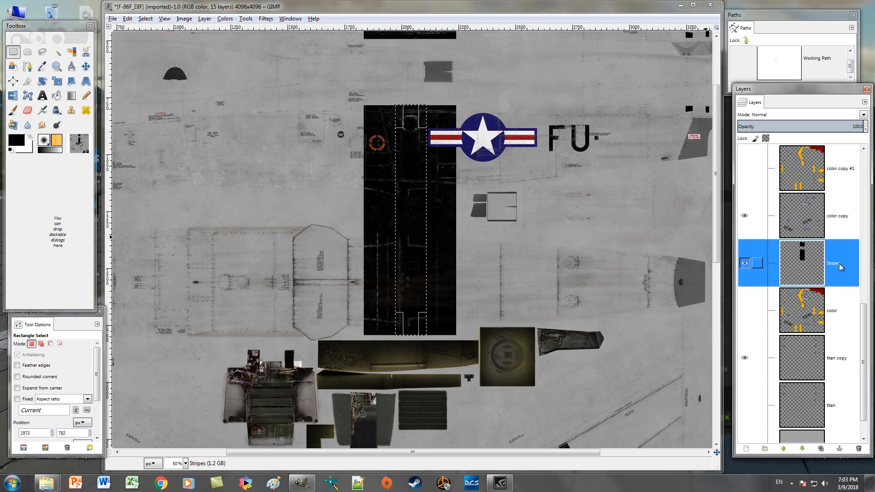
click(30, 138)
click(84, 99)
mouse_move(410, 114)
mouse_down()
mouse_move(425, 142)
mouse_move(414, 264)
mouse_up()
mouse_move(410, 345)
mouse_down()
mouse_move(400, 79)
mouse_move(428, 66)
mouse_up()
key(ctrl+c)
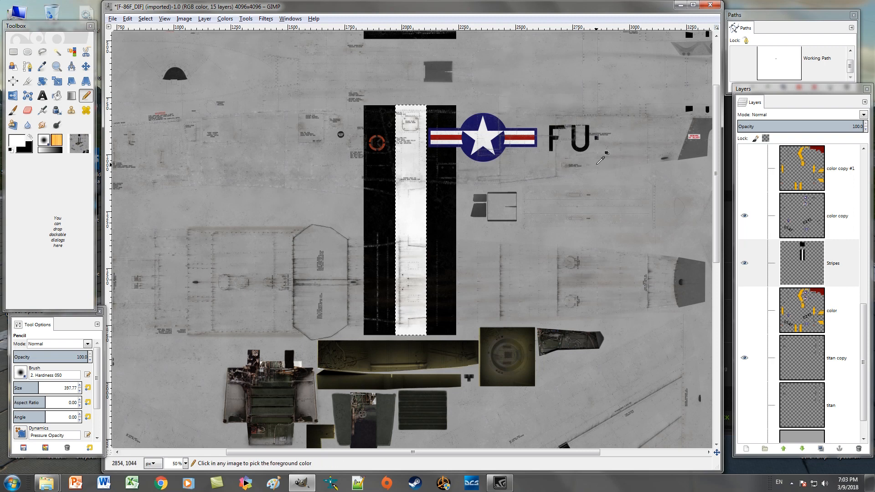
Step: Paste the white strip, move it straight up 1300 px onto the middle of the upper black band, and anchor it to the Stripes layer
key(ctrl+v)
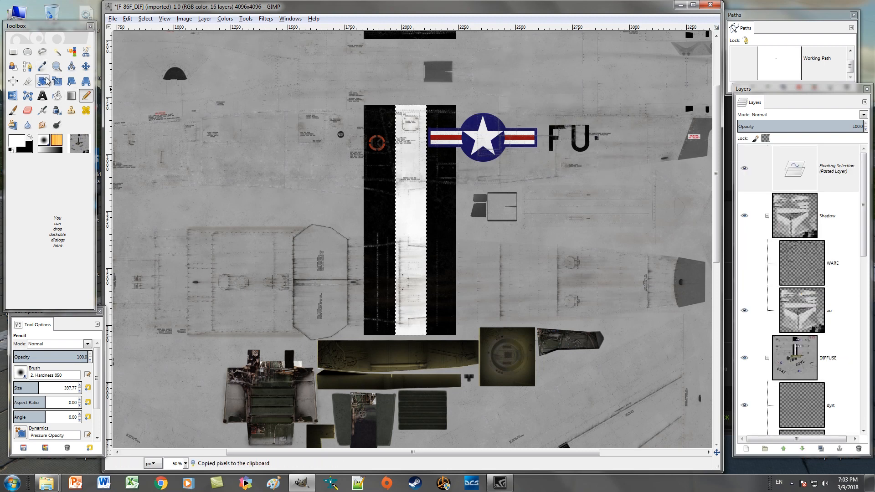
click(86, 66)
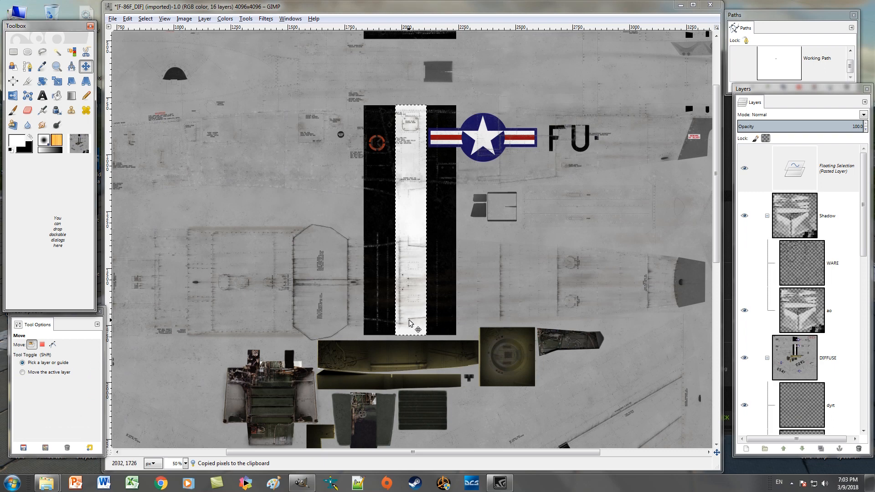
drag(409, 324, 412, 131)
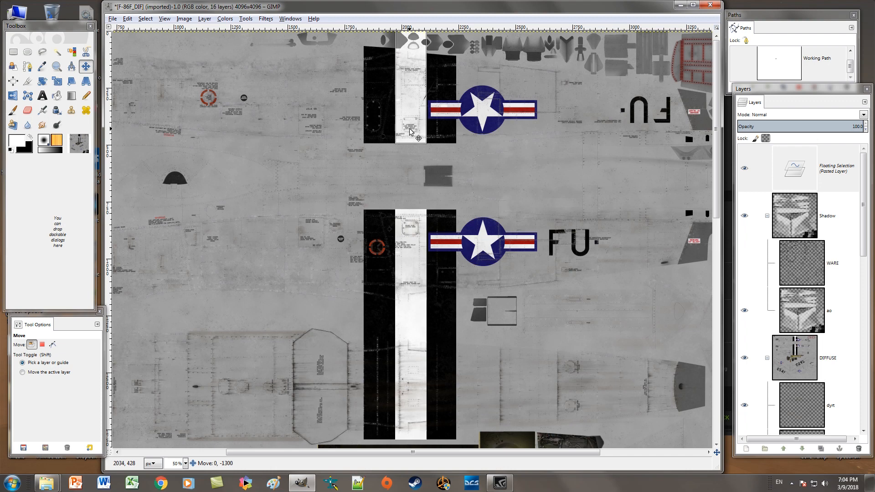
drag(411, 132, 410, 132)
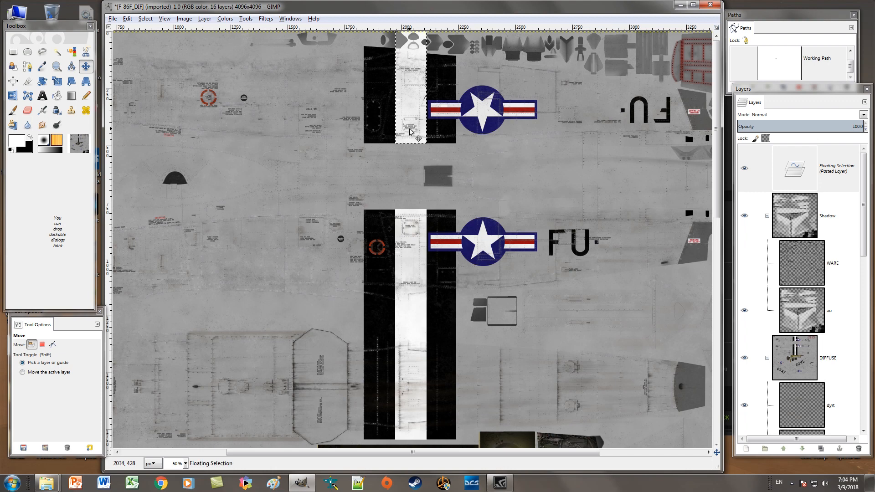
right_click(828, 179)
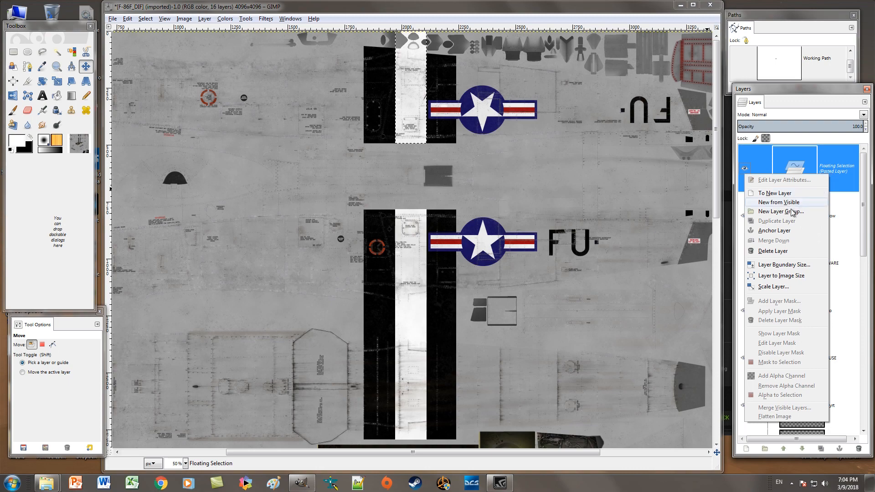
click(775, 230)
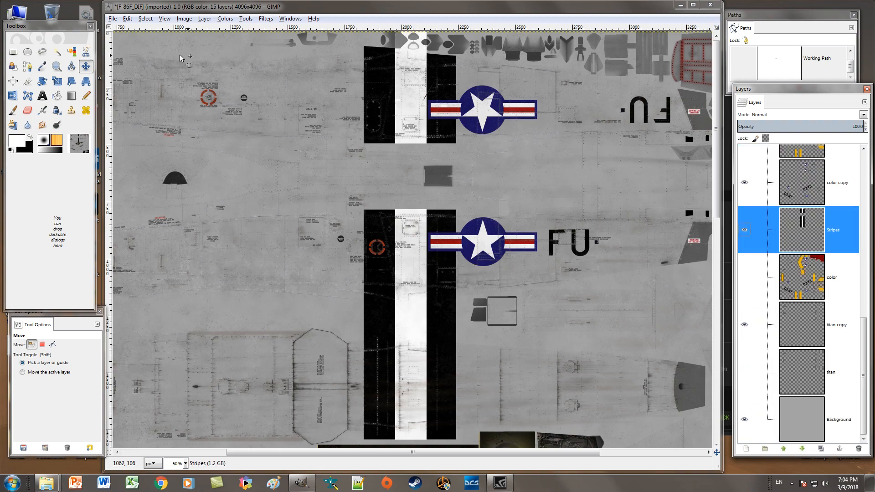
Step: Outline the white excess above the upper band's curved fuselage edge with Free Select, delete it from the Stripes layer and clear the selection
key(f)
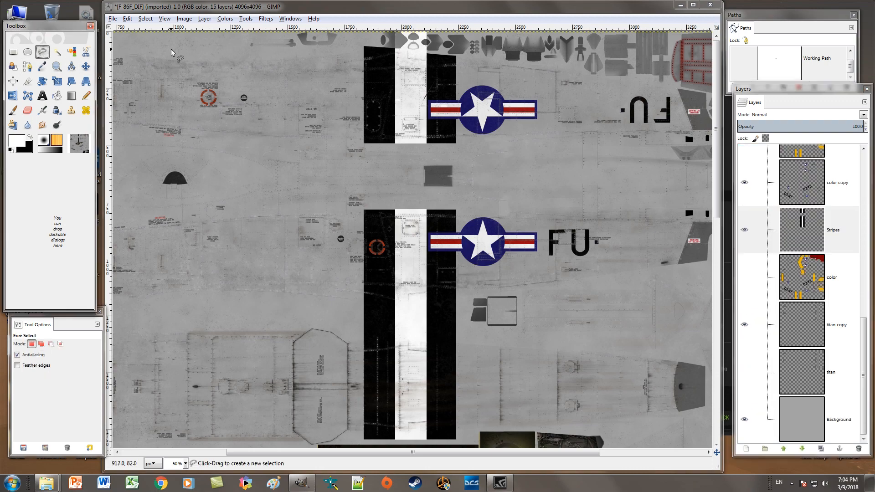
click(394, 49)
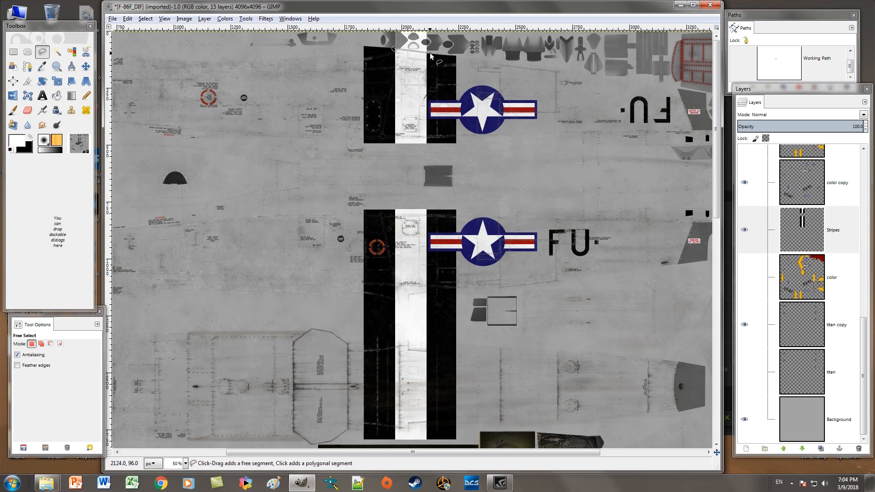
click(717, 35)
click(716, 35)
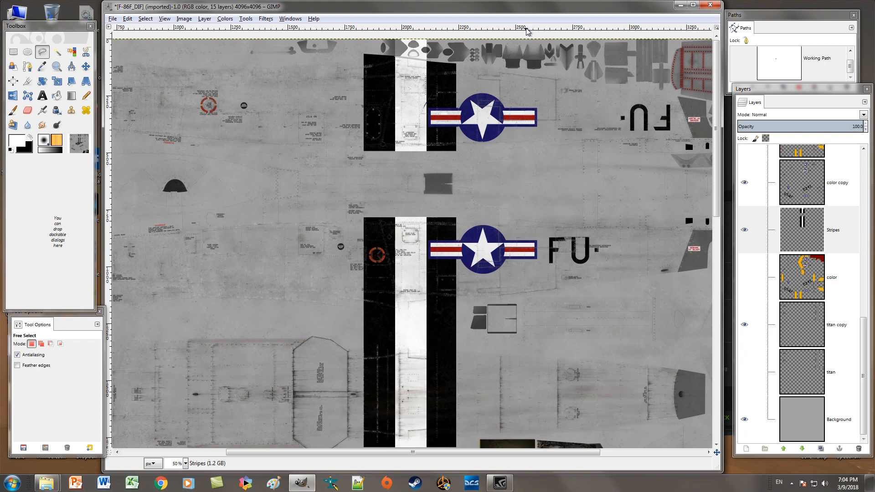
click(436, 36)
click(384, 36)
click(395, 55)
key(Return)
key(Delete)
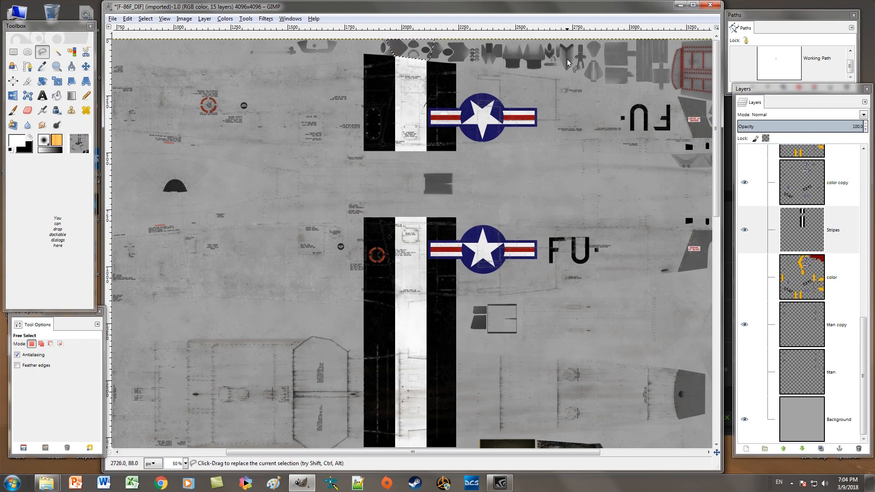
key(ctrl+shift+a)
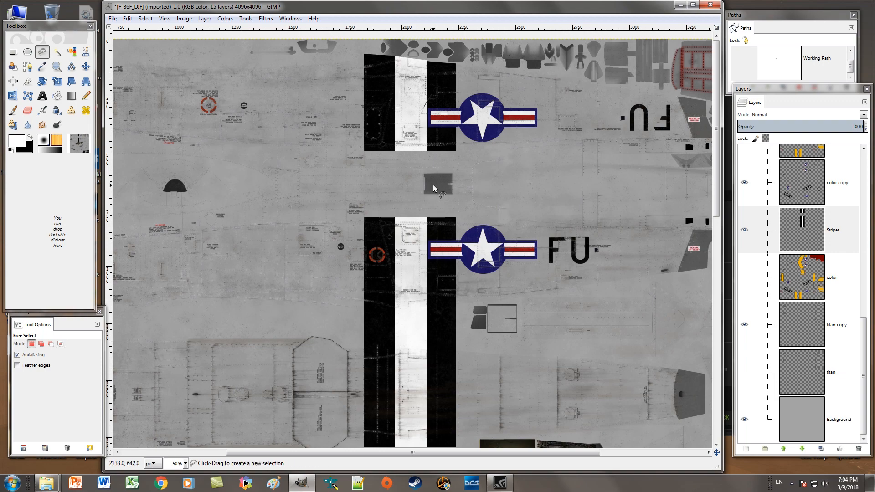
Step: Examine the fuselage bands and the wing areas with the USAF lettering and star insignia across the texture
scroll(434, 188, down, 3)
scroll(436, 195, up, 2)
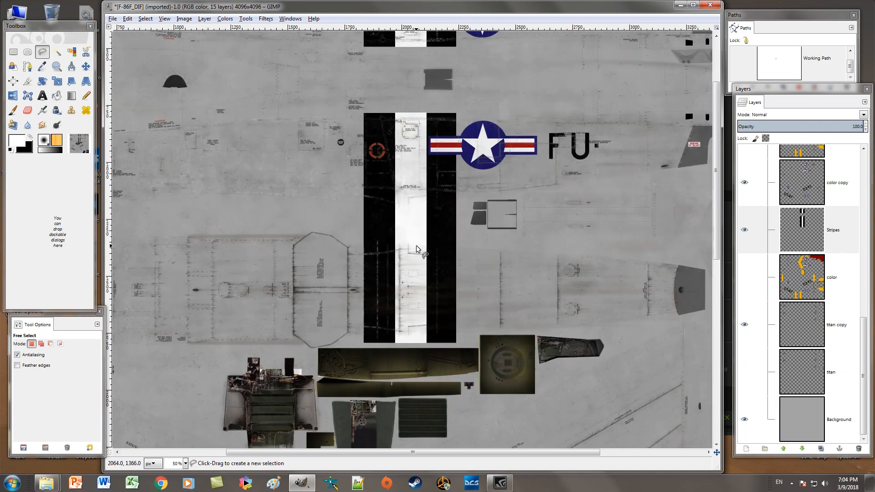
scroll(417, 214, up, 3)
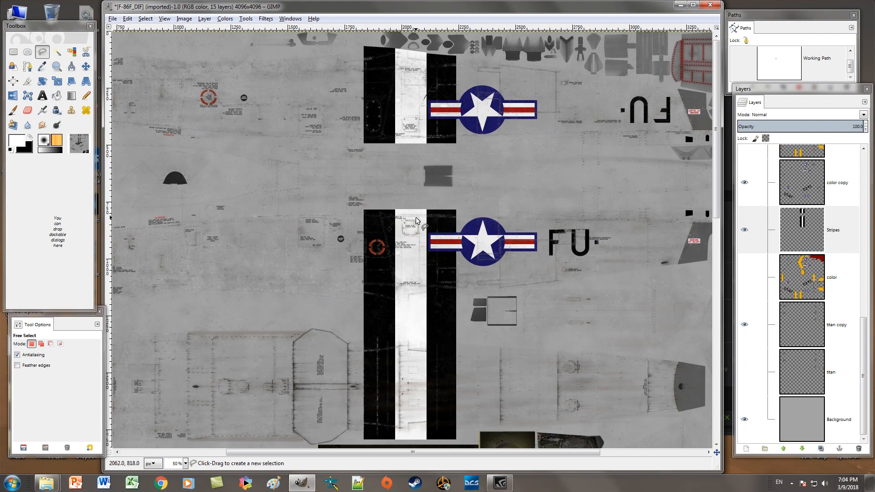
scroll(416, 221, down, 10)
scroll(415, 220, up, 5)
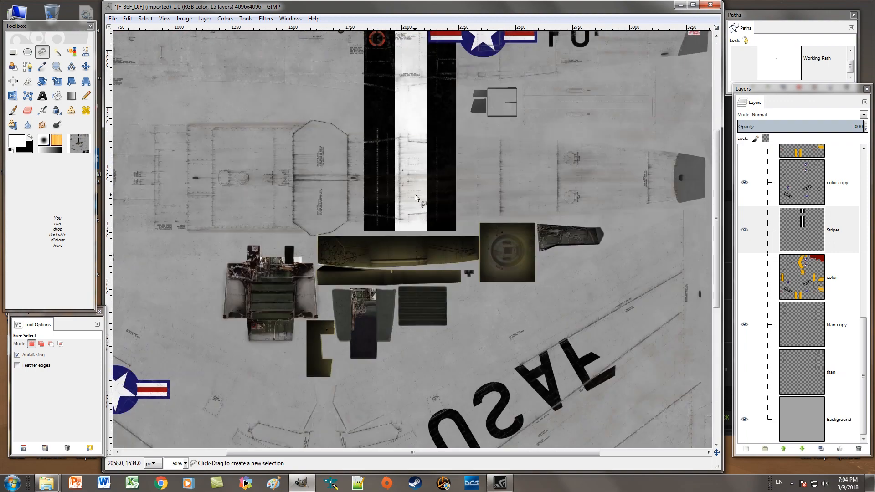
scroll(415, 194, down, 7)
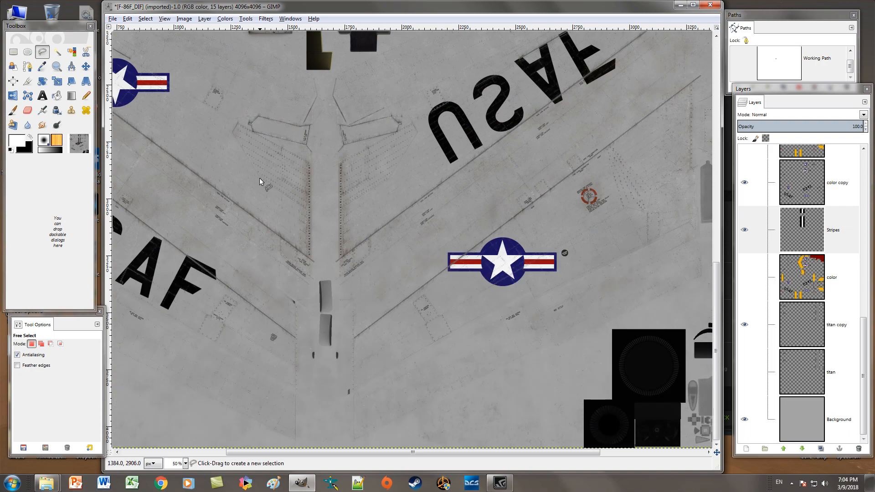
scroll(263, 180, up, 2)
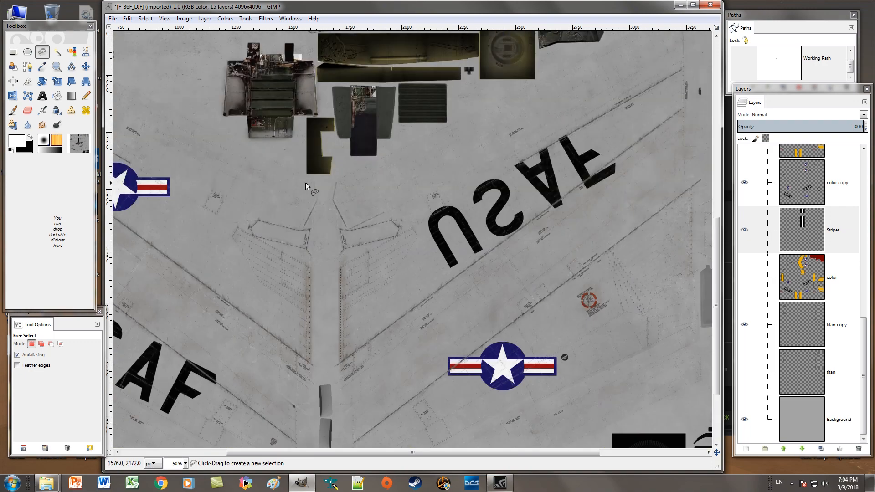
drag(324, 452, 220, 455)
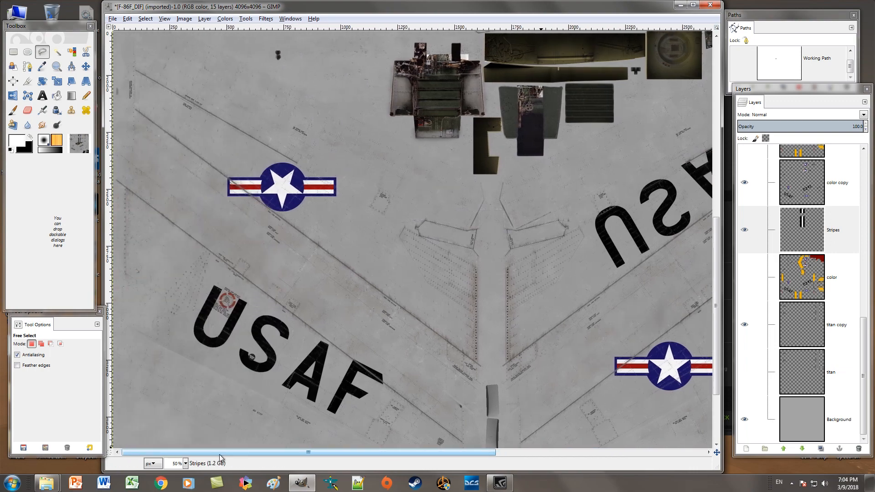
scroll(360, 300, down, 2)
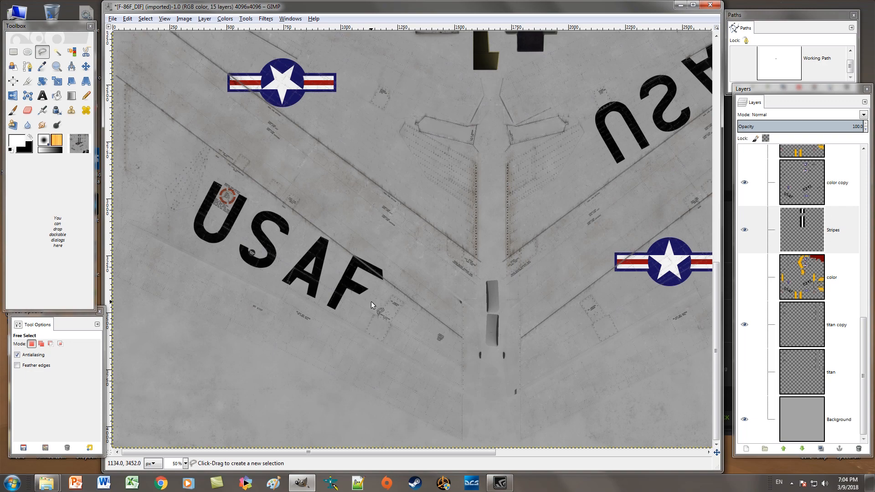
scroll(370, 301, up, 4)
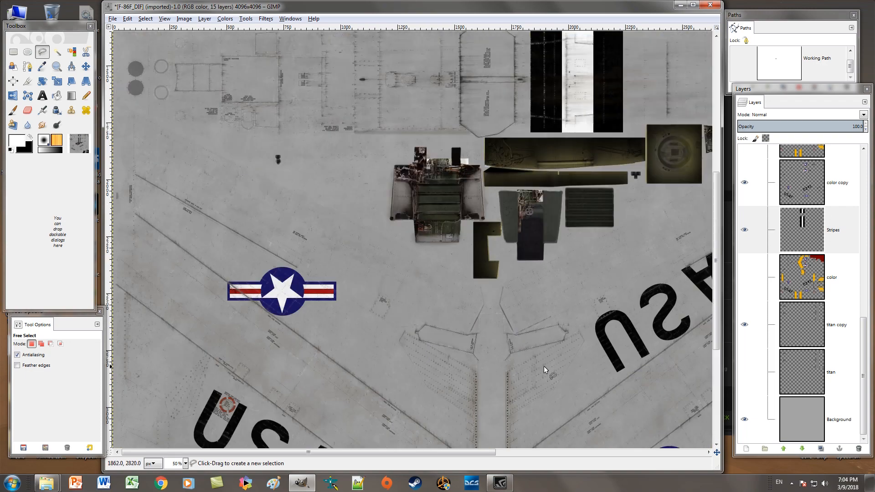
scroll(472, 357, down, 2)
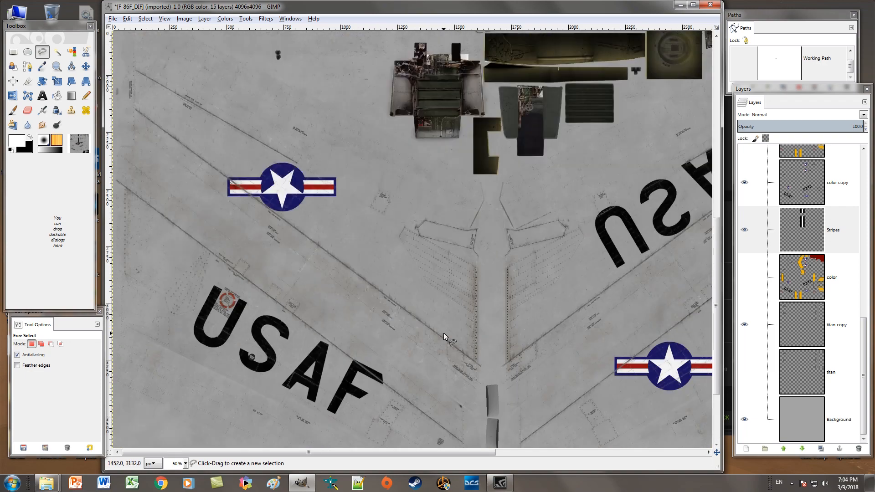
scroll(444, 334, down, 2)
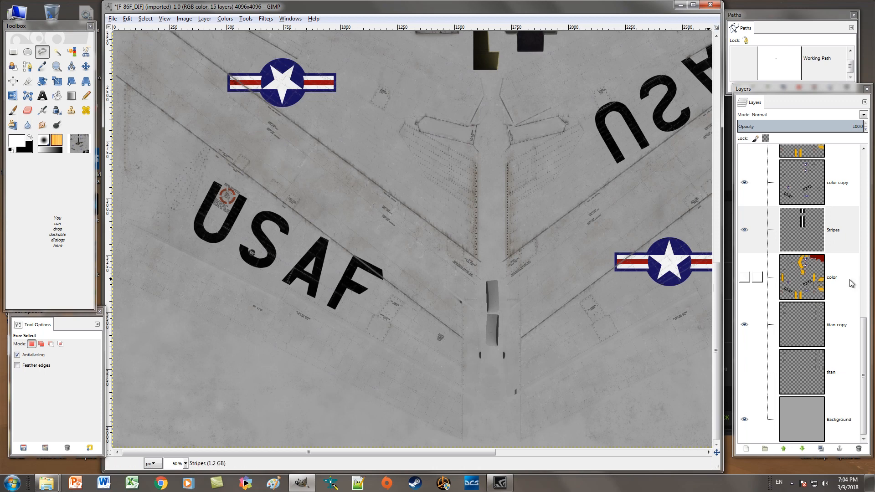
Step: Show the color copy #1 layer to compare its yellow wing and fuselage stripes with the new bands, and hide it again
scroll(802, 228, up, 1)
click(744, 170)
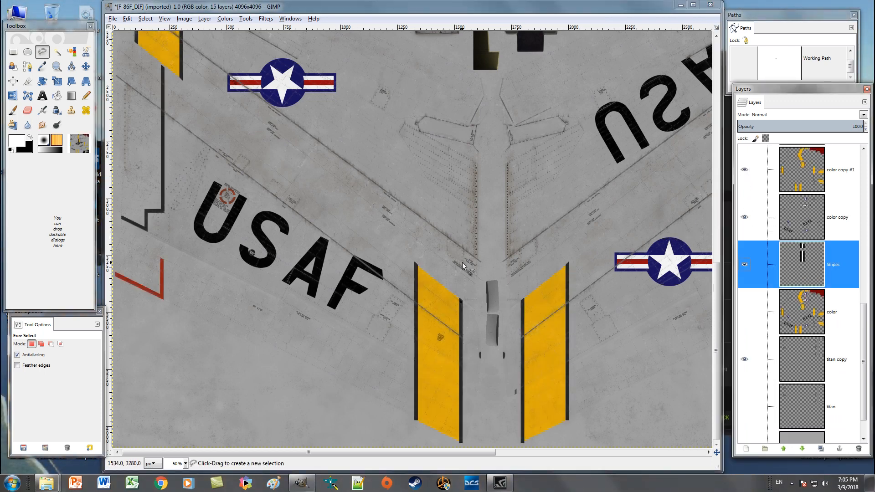
scroll(466, 264, up, 10)
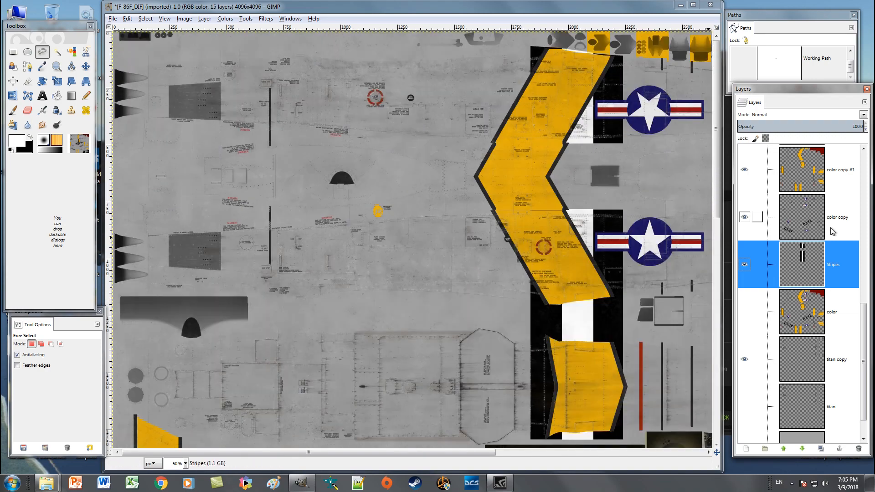
click(744, 171)
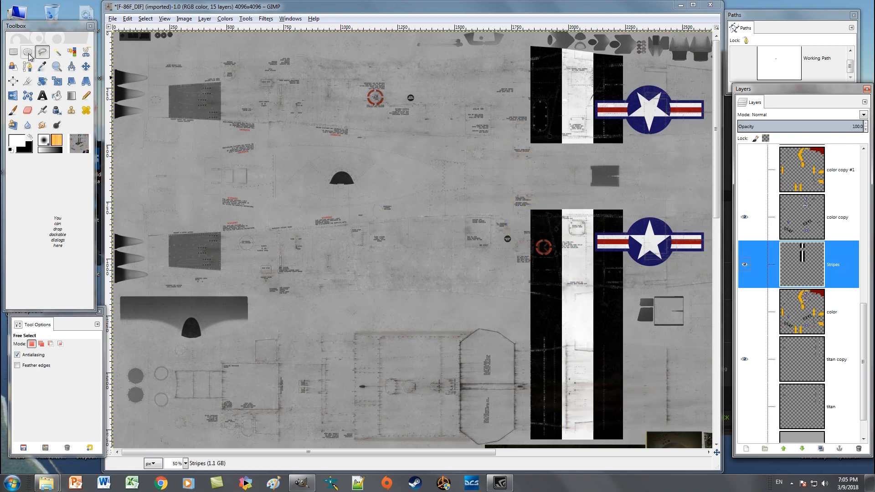
Step: Select the lower fuselage's black, white and black bands on the Stripes layer with Fuzzy Select in add mode, and copy them
click(57, 52)
click(41, 345)
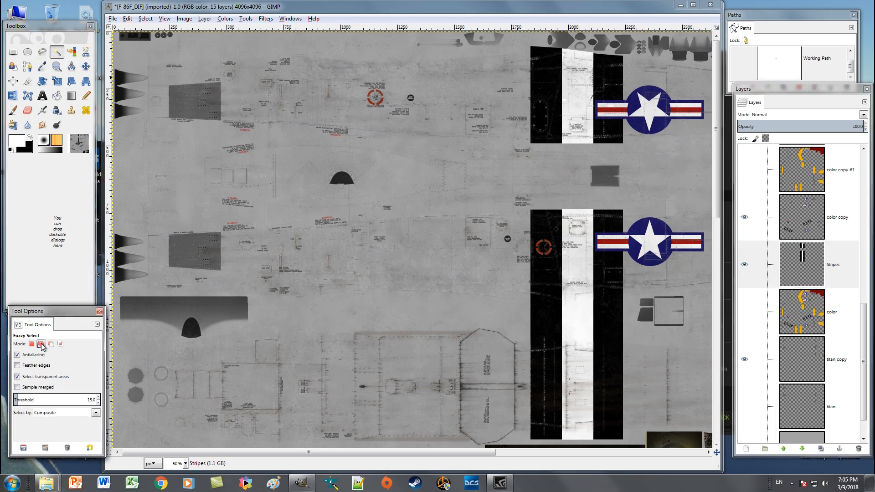
click(547, 320)
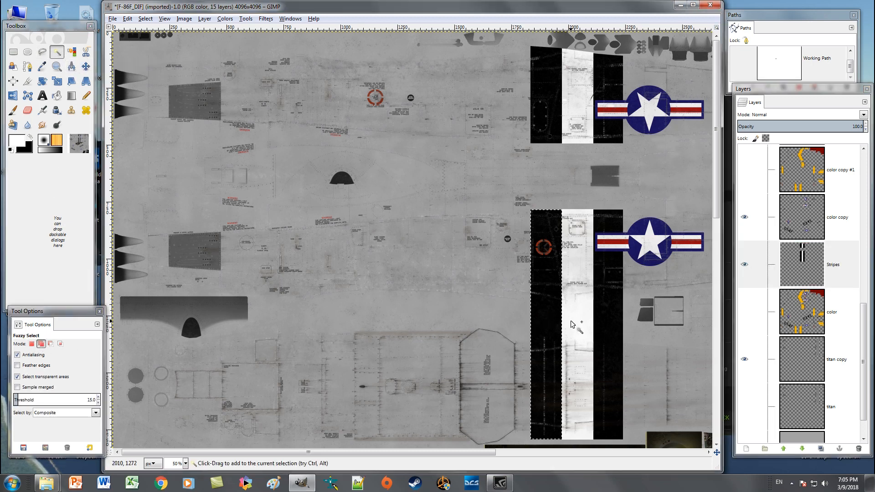
click(574, 324)
click(604, 324)
key(ctrl+c)
Step: Paste the three bands, move them about -642, 1586 px onto the wing root beside the upright USAF lettering, and anchor them to Stripes
key(ctrl+v)
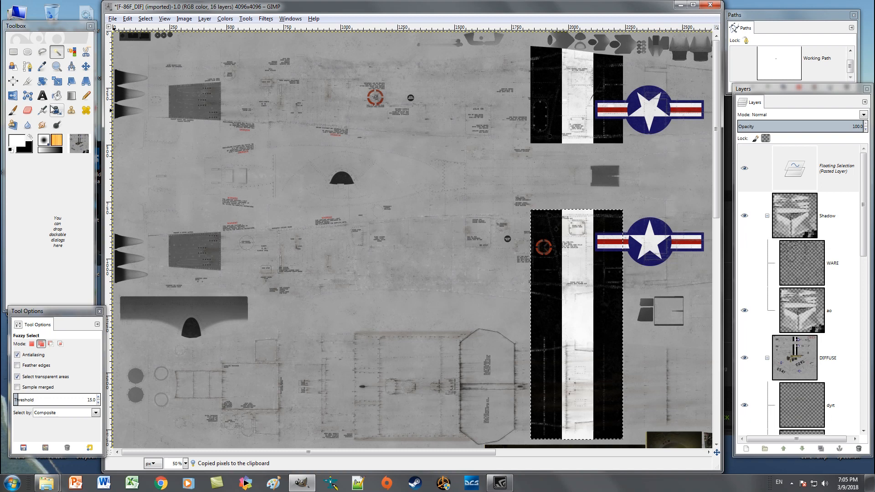
click(85, 66)
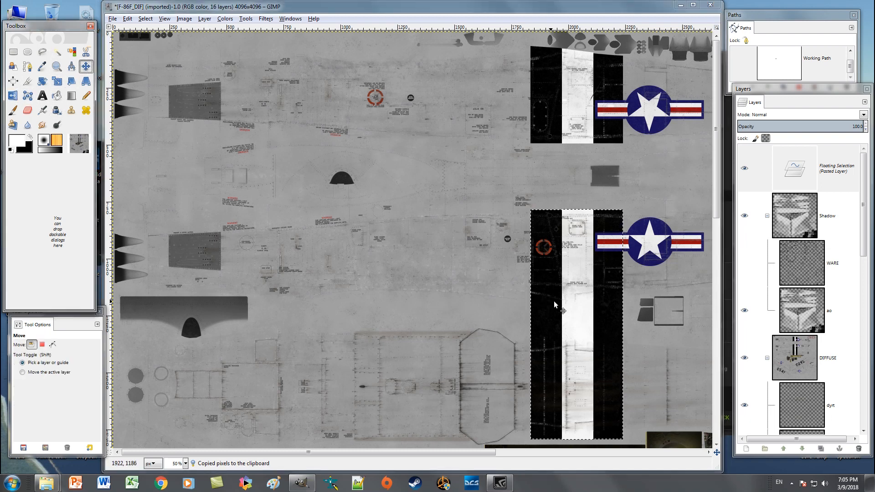
scroll(555, 304, down, 10)
mouse_move(495, 474)
mouse_down()
mouse_move(443, 153)
mouse_move(425, 130)
mouse_move(425, 147)
mouse_move(416, 146)
mouse_up()
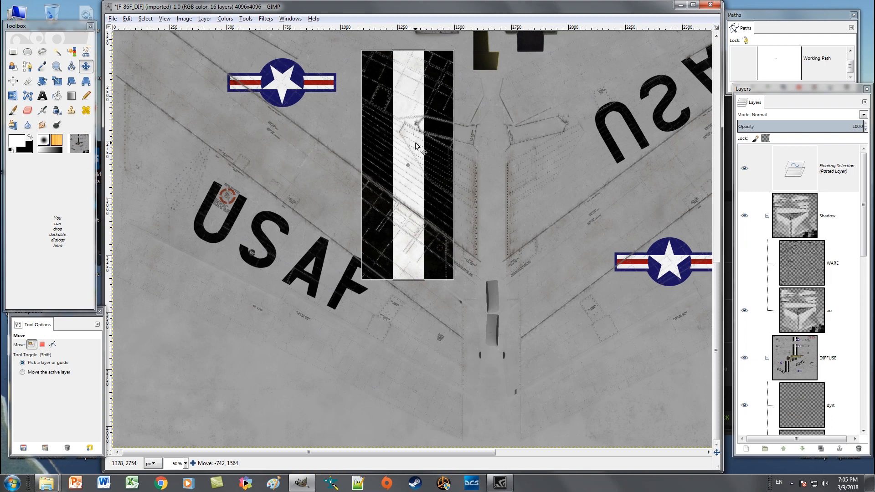
drag(415, 146, 438, 151)
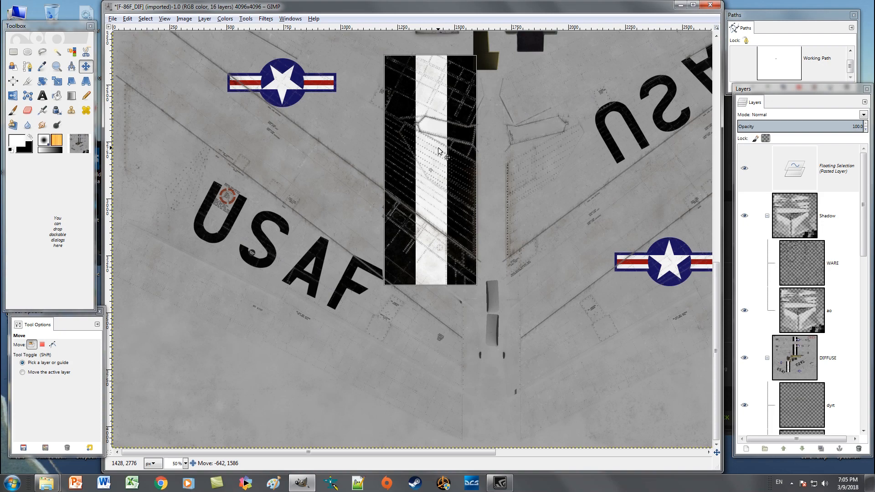
drag(438, 147, 439, 147)
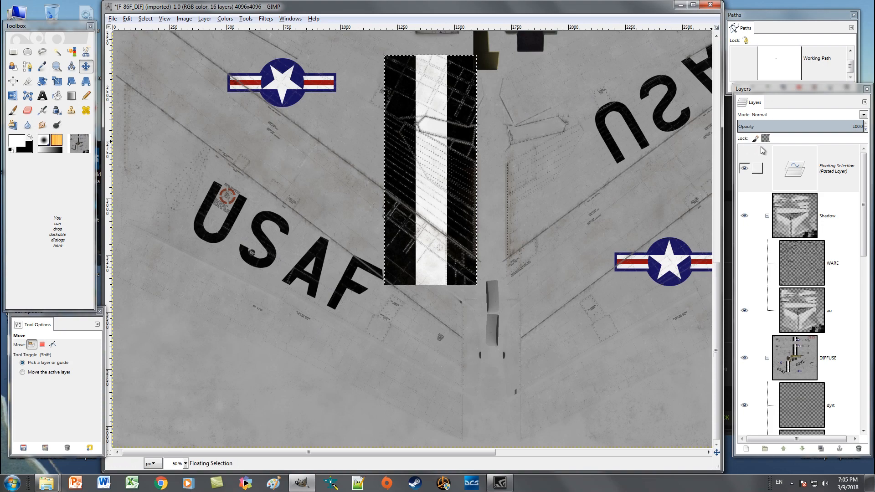
right_click(817, 167)
click(768, 230)
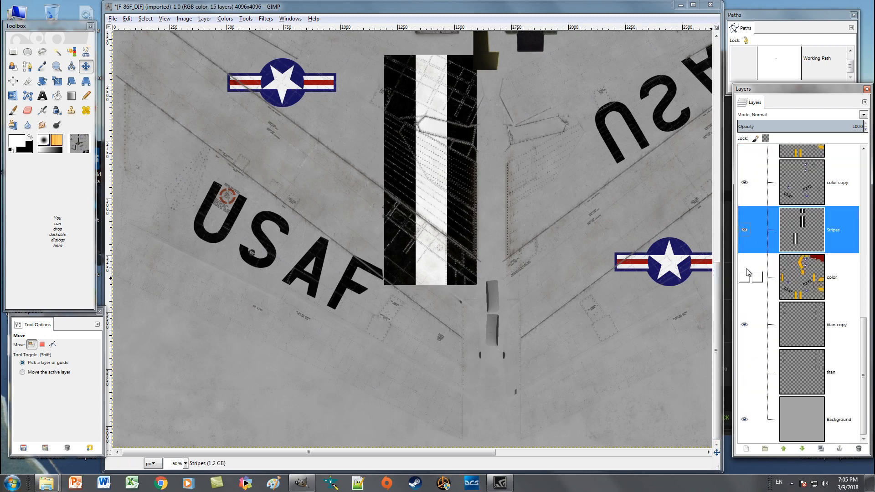
Step: Show the color layer and compare its yellow wing stripes with the bands placed at the wing root
click(745, 278)
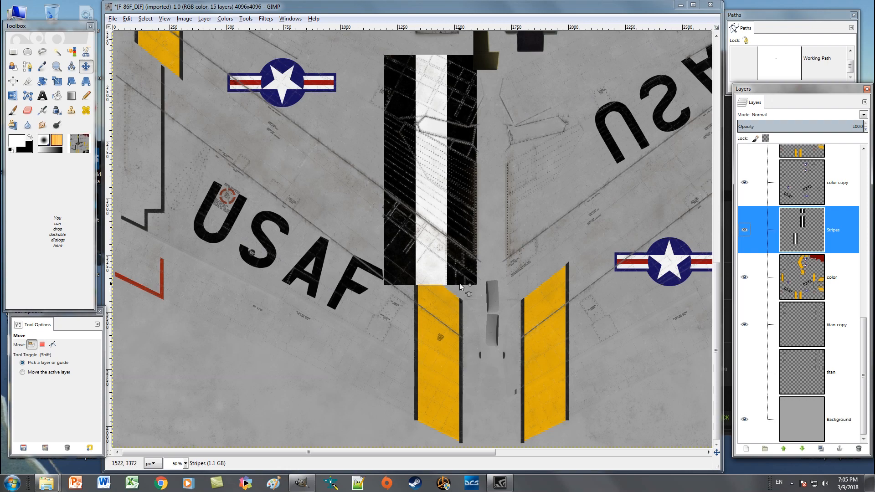
scroll(474, 261, up, 3)
scroll(474, 261, down, 3)
scroll(473, 261, up, 3)
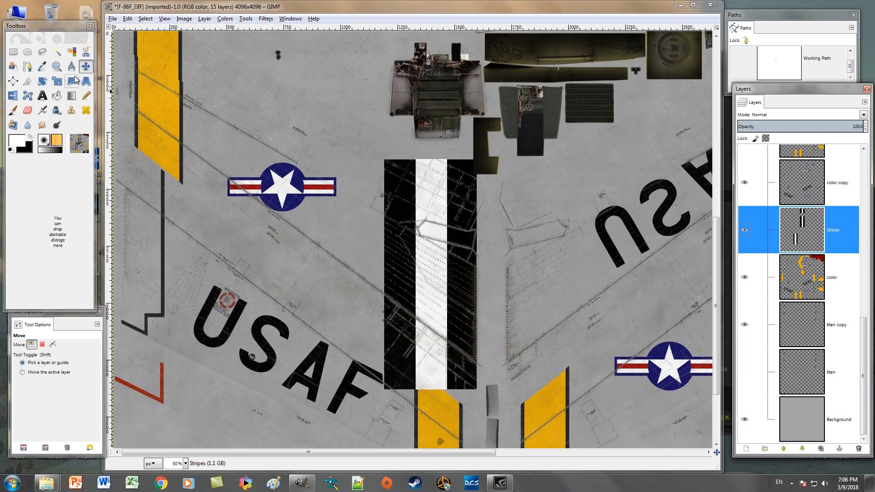
Step: Select the wing-root bands with Fuzzy Select in add mode and scale them to a height of 1794 px, keeping the 406 px width
click(62, 53)
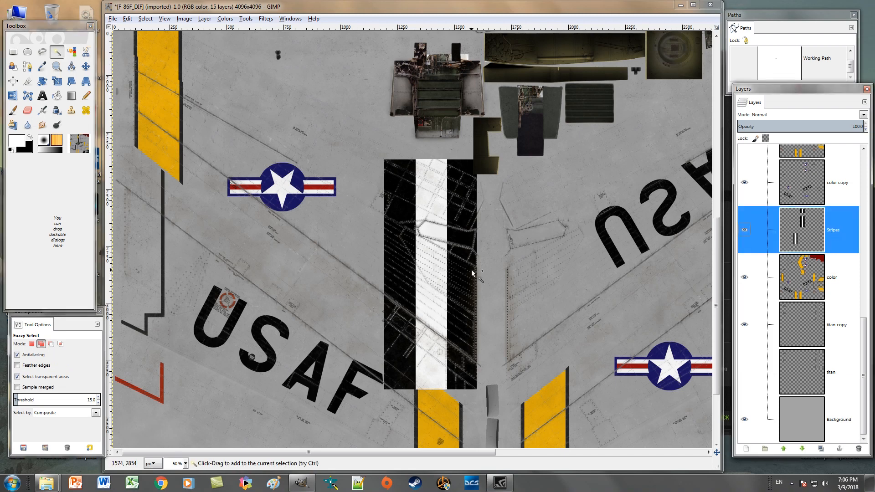
click(398, 260)
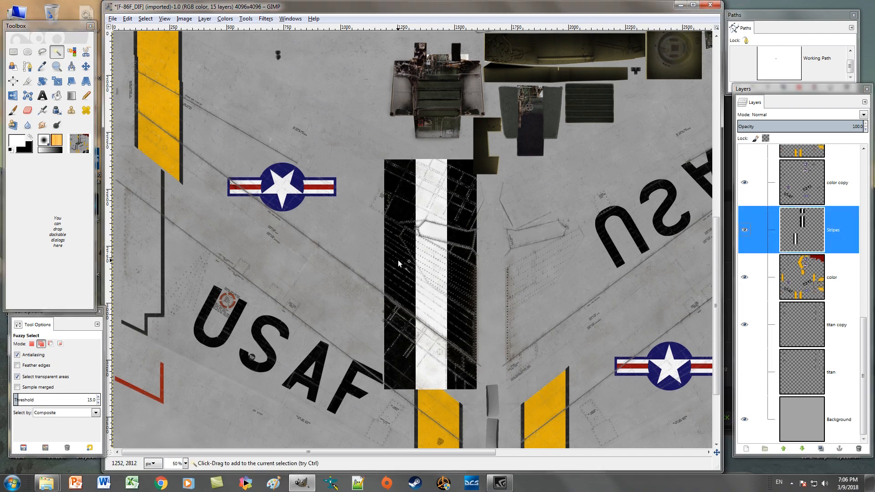
click(456, 305)
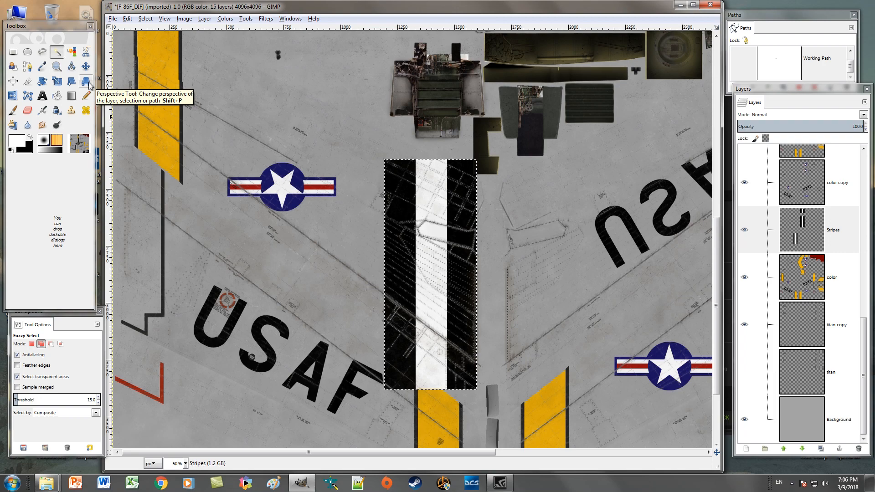
click(59, 83)
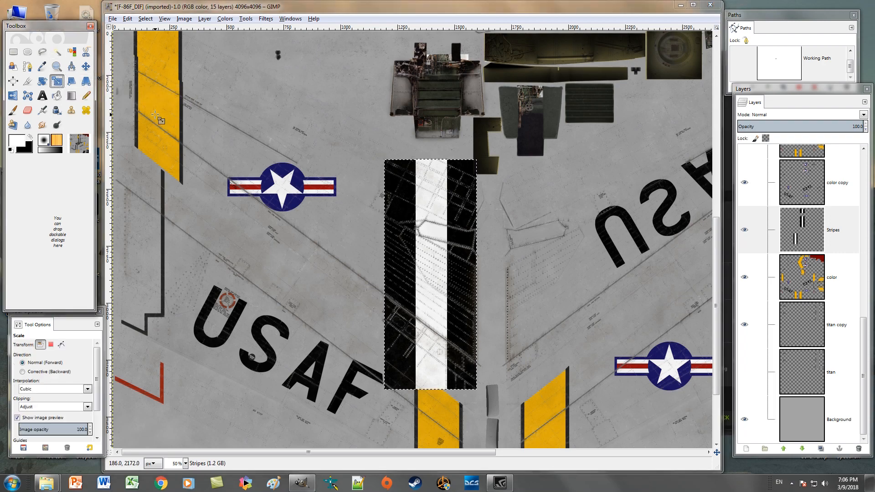
click(436, 288)
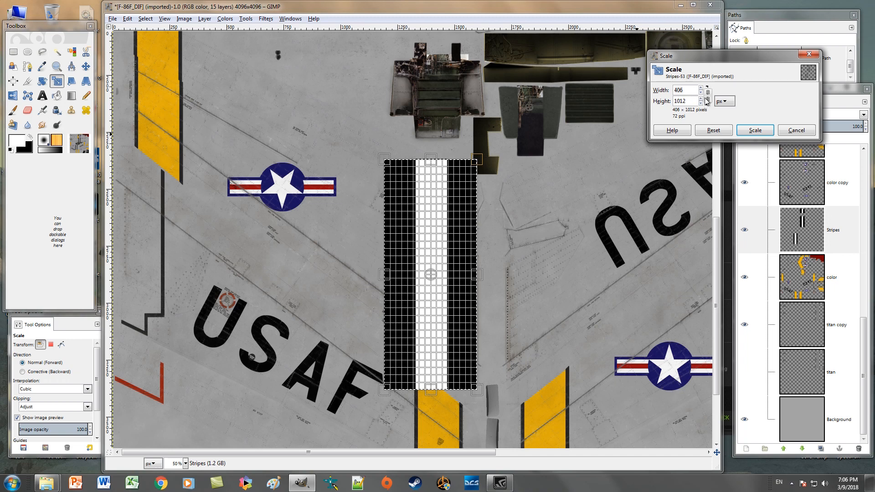
click(701, 99)
drag(701, 100, 700, 100)
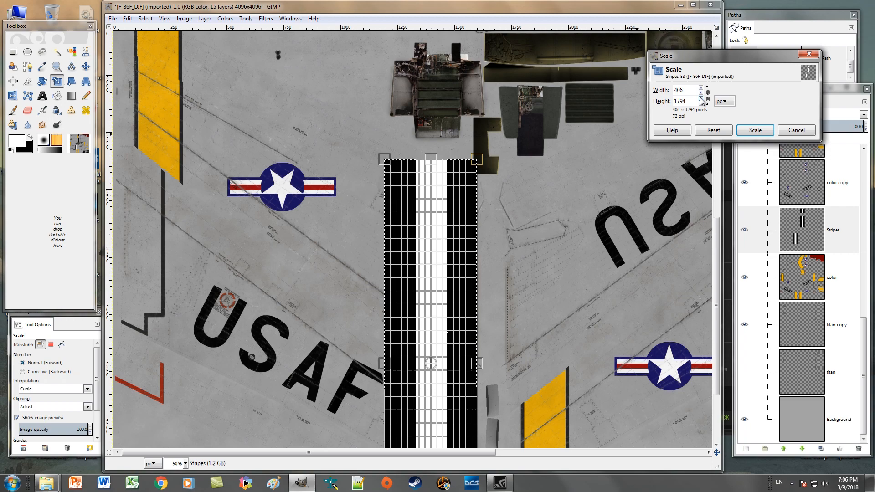
click(755, 131)
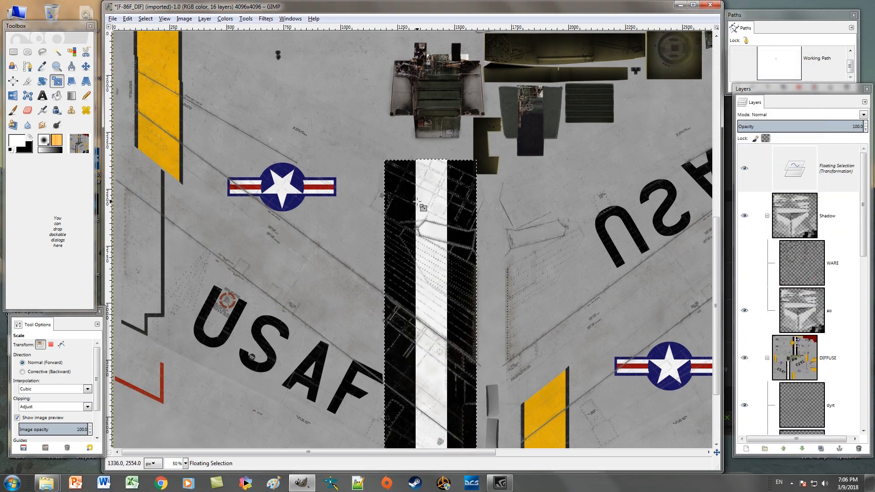
Step: Cut and repaste the scaled bands, move them about -48, -10 px over the wing beside the upright USAF lettering, and anchor them to Stripes
key(ctrl+x)
key(ctrl+v)
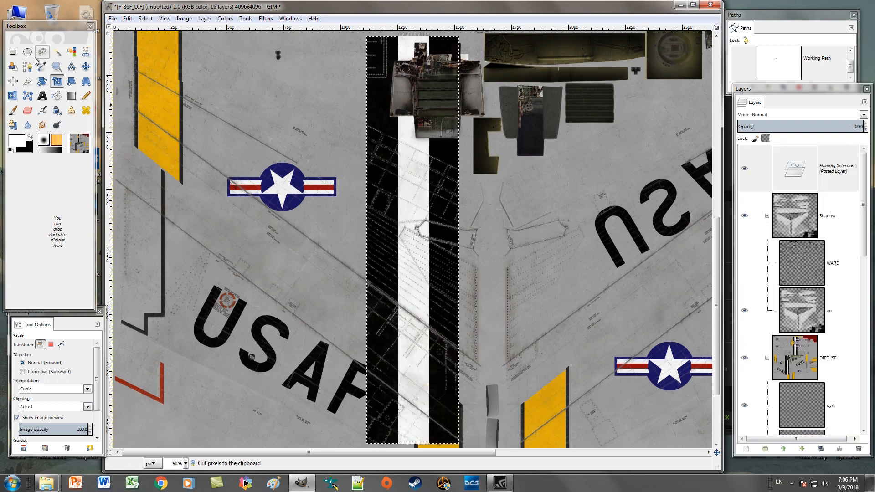
click(86, 66)
drag(415, 251, 431, 255)
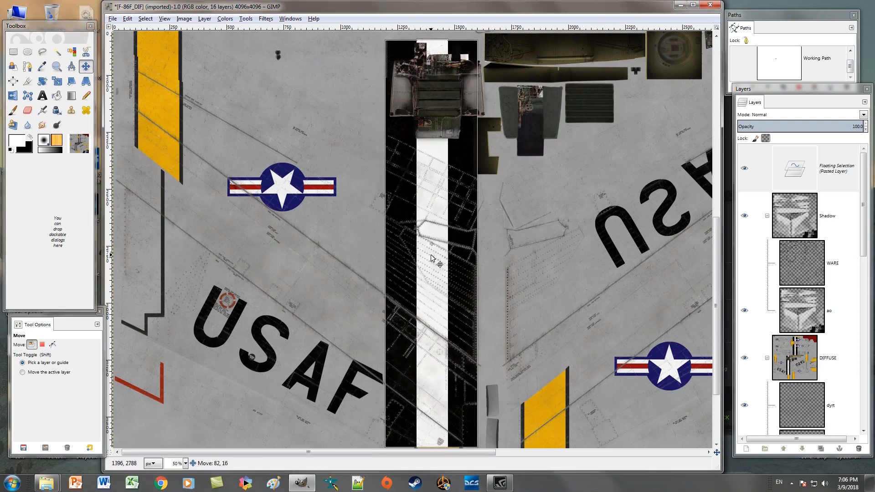
drag(431, 258, 401, 253)
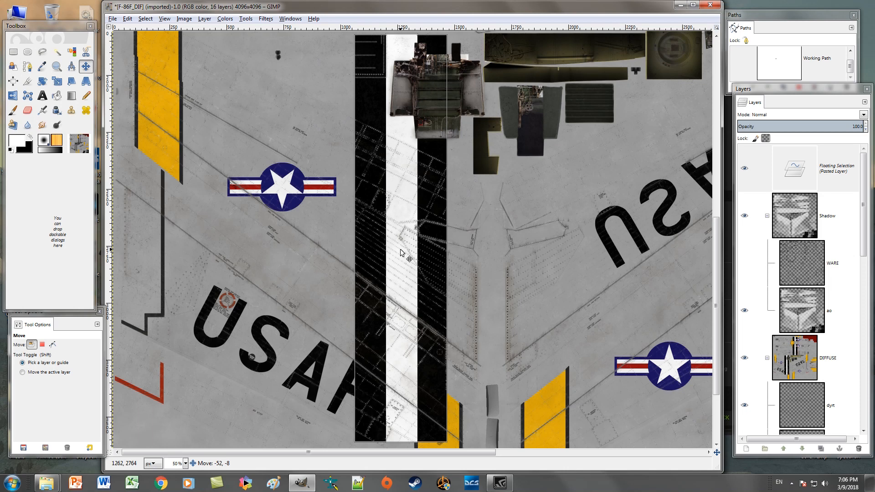
drag(401, 253, 402, 253)
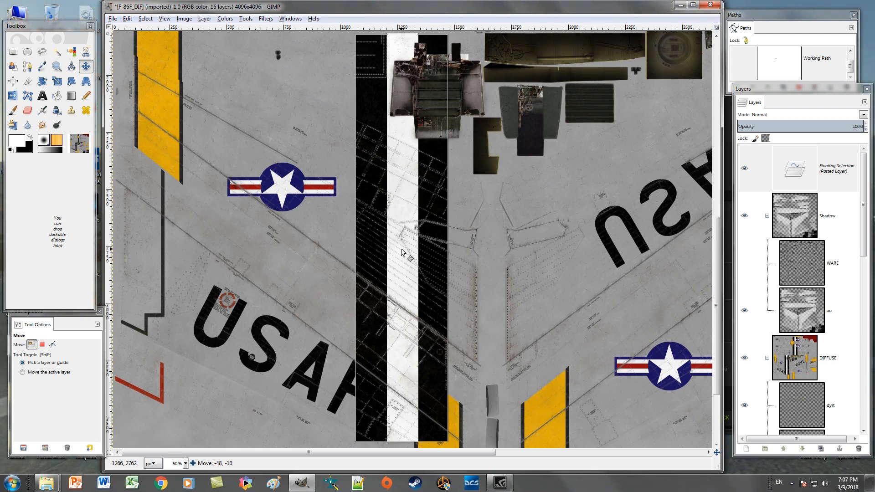
drag(402, 253, 402, 253)
right_click(739, 177)
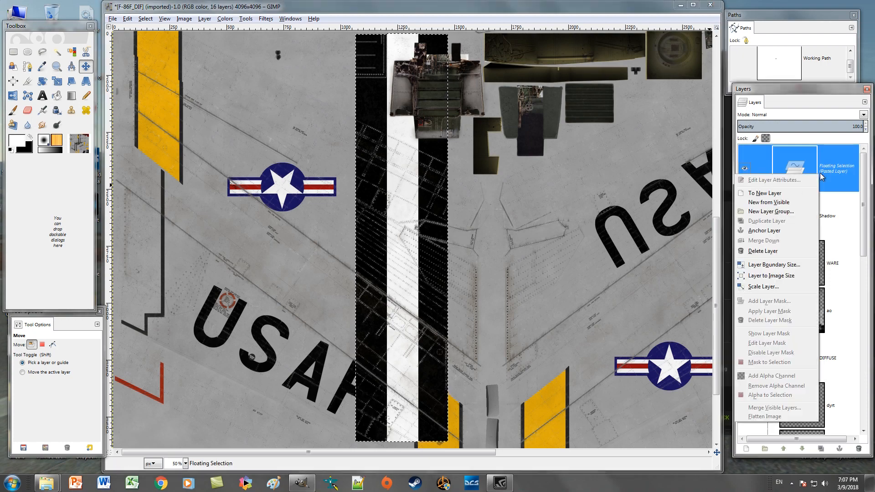
click(765, 230)
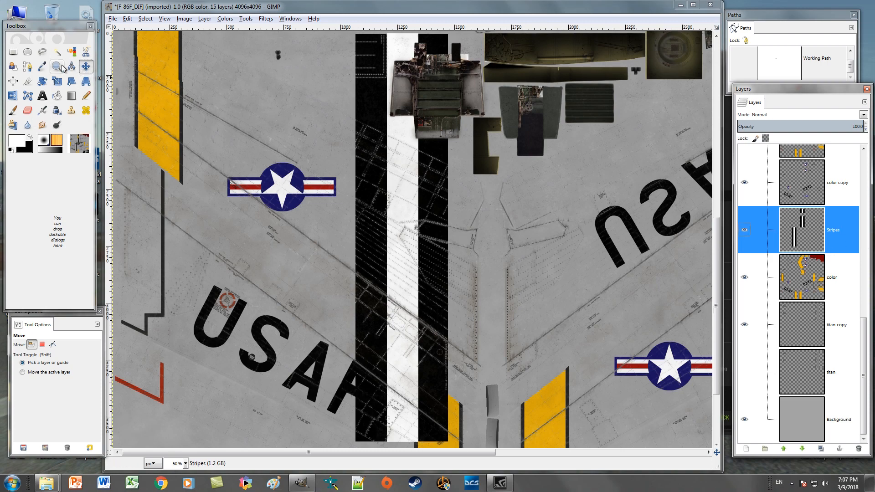
Step: Outline the bands' upper ends beyond the slanted leading edge of the wing with Free Select and delete that area from Stripes
click(42, 51)
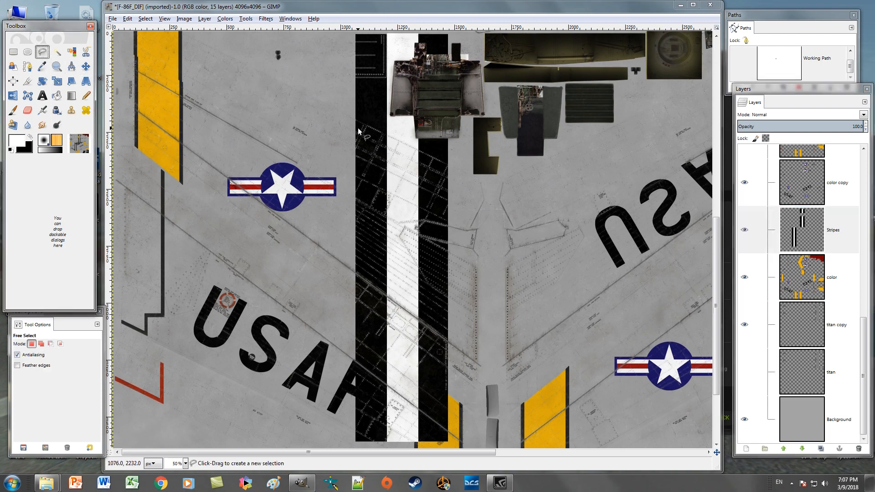
scroll(255, 133, up, 3)
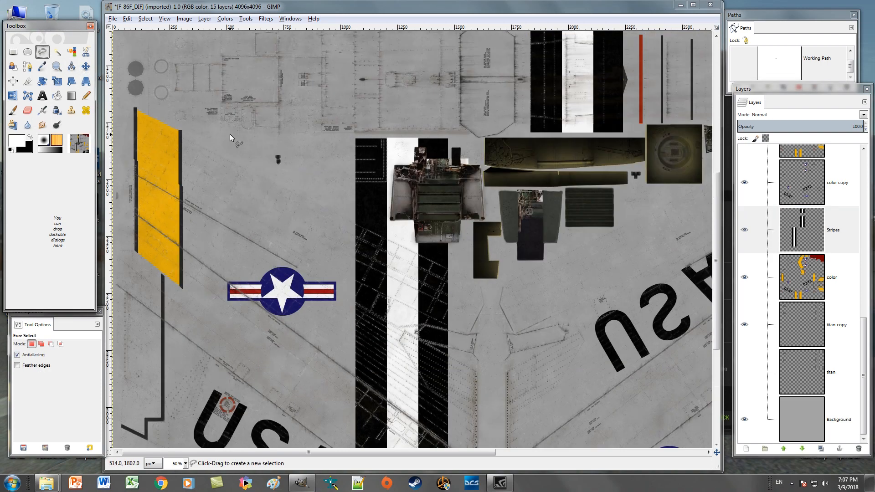
click(351, 213)
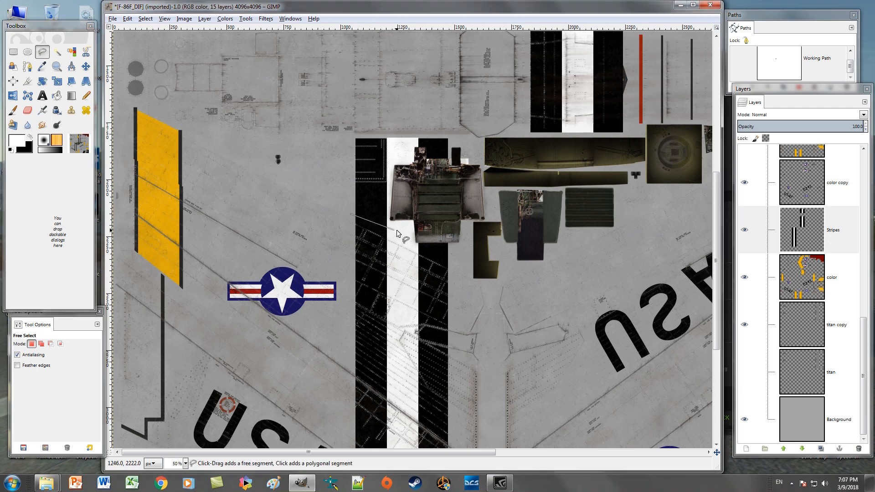
click(453, 264)
click(451, 132)
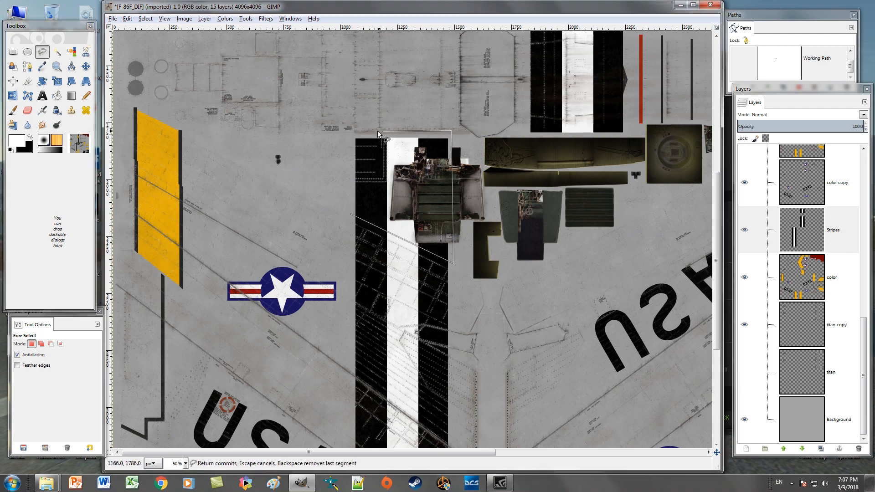
click(351, 213)
click(434, 188)
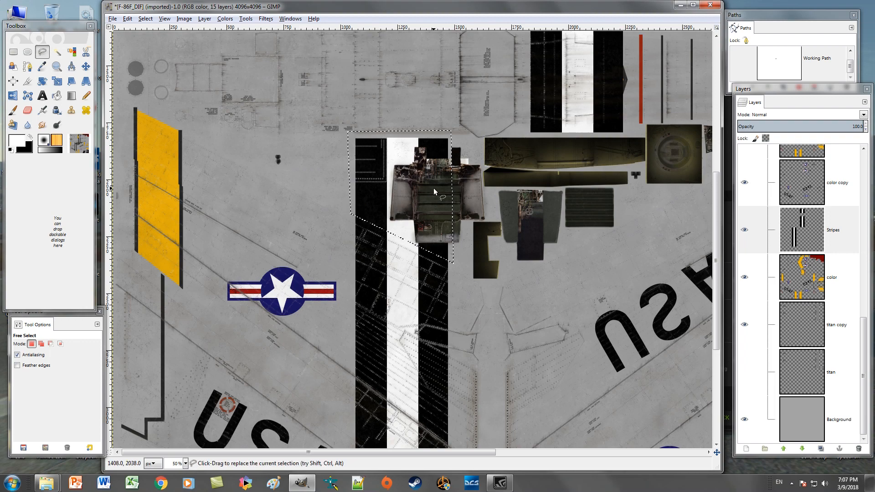
key(Delete)
Step: Outline the bands' lower ends beyond the slanted line above the yellow stripe with Free Select, delete them, and clear the selection
scroll(305, 177, down, 5)
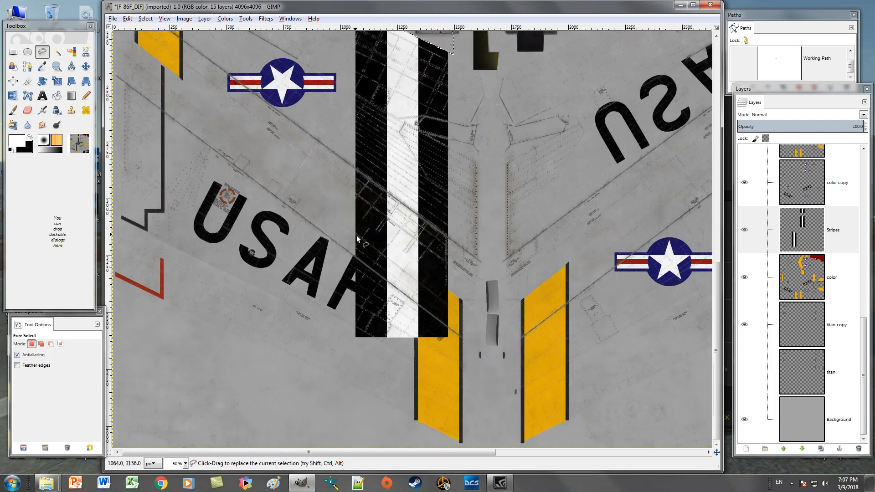
click(460, 299)
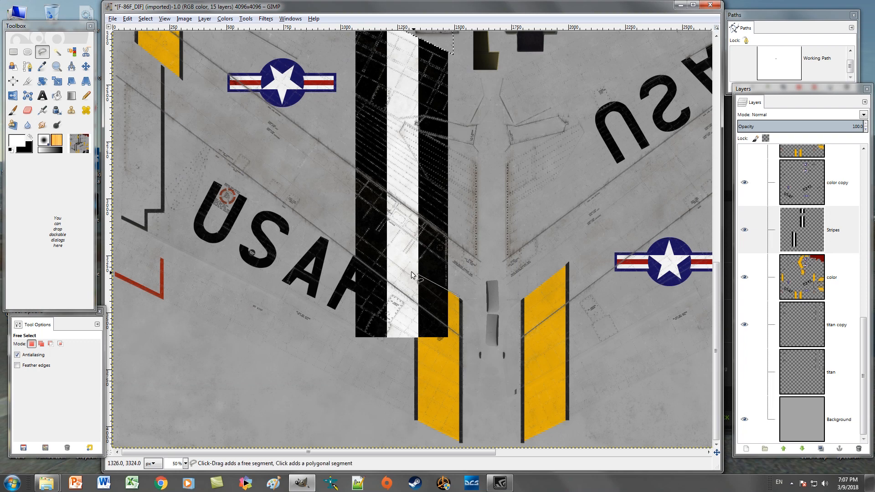
click(343, 220)
click(350, 345)
click(466, 345)
key(Return)
key(Delete)
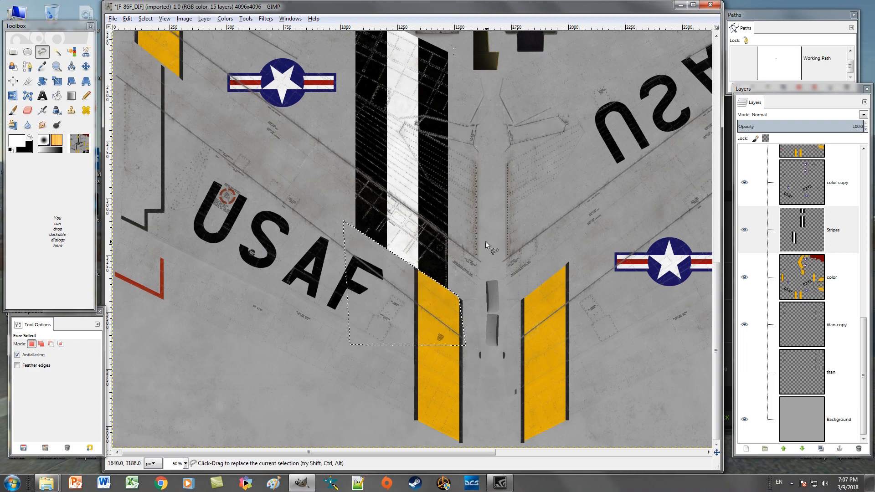
scroll(483, 242, up, 3)
key(shift+ctrl+a)
scroll(471, 271, down, 3)
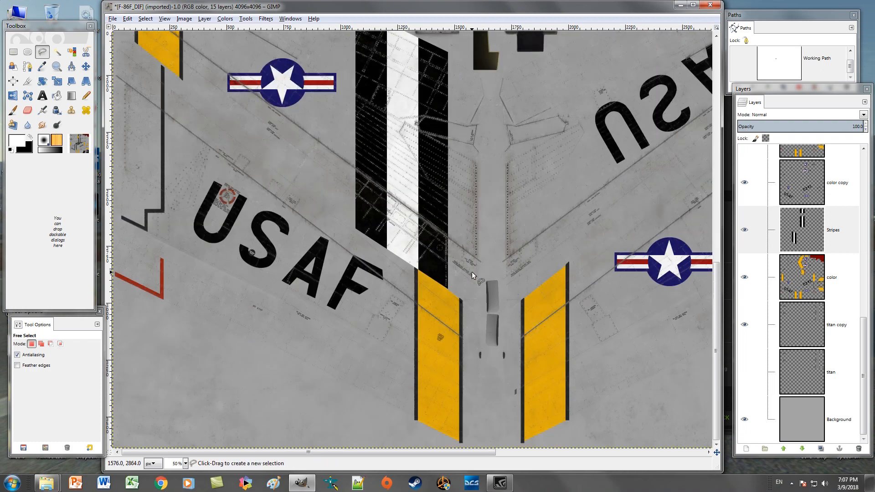
Step: Trim the remaining sliver along the bands' slanted lower edge with another Free Select outline and clear the selection
click(452, 289)
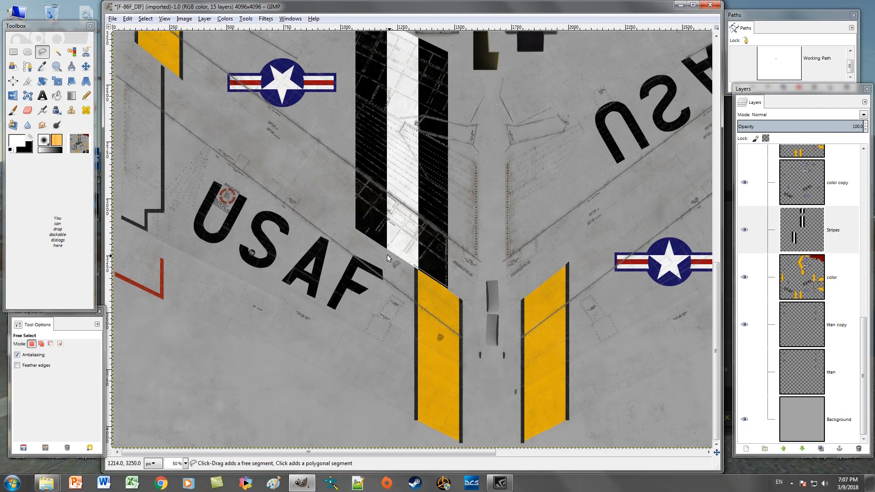
click(344, 218)
click(399, 326)
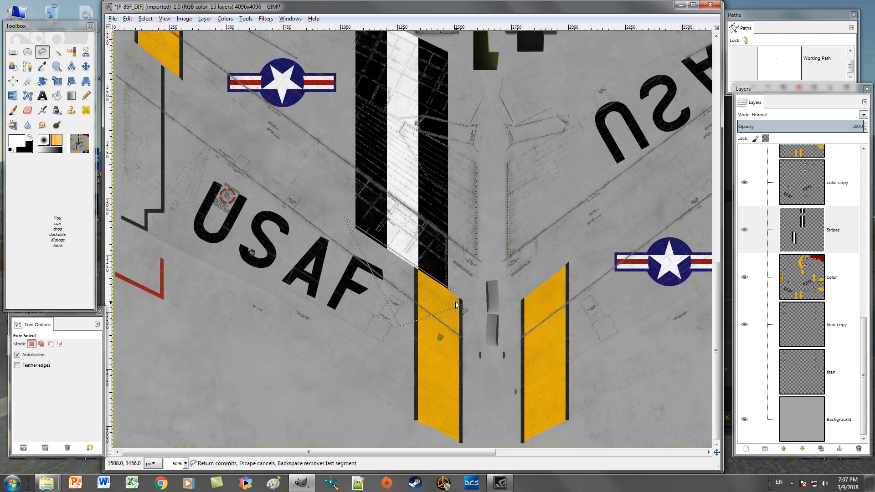
click(467, 291)
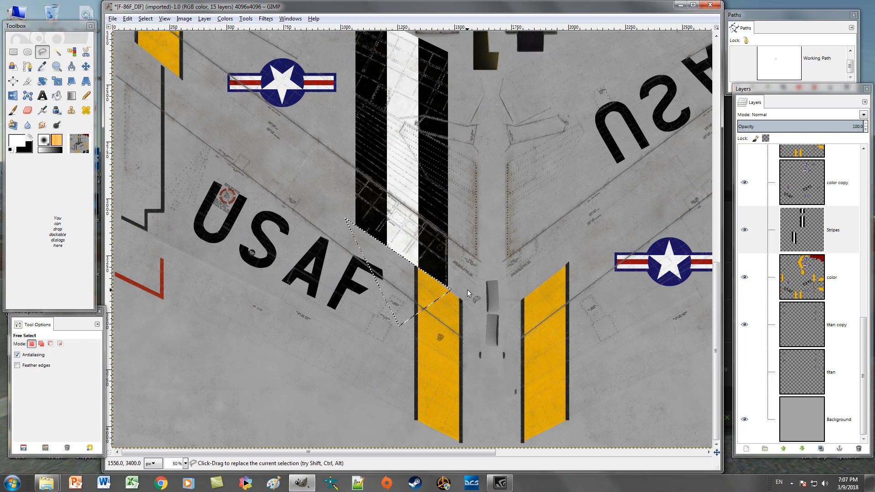
key(Delete)
key(ctrl+shift)
key(ctrl+shift+a)
scroll(416, 269, up, 1)
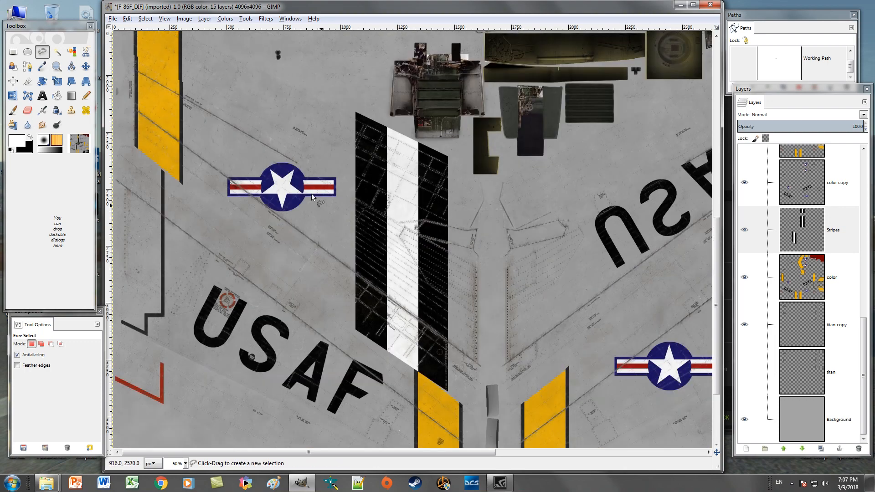
Step: Select the trimmed wing bands with Fuzzy Select in add mode, then copy and paste them as a floating selection
click(57, 52)
click(369, 171)
click(429, 205)
key(ctrl+c)
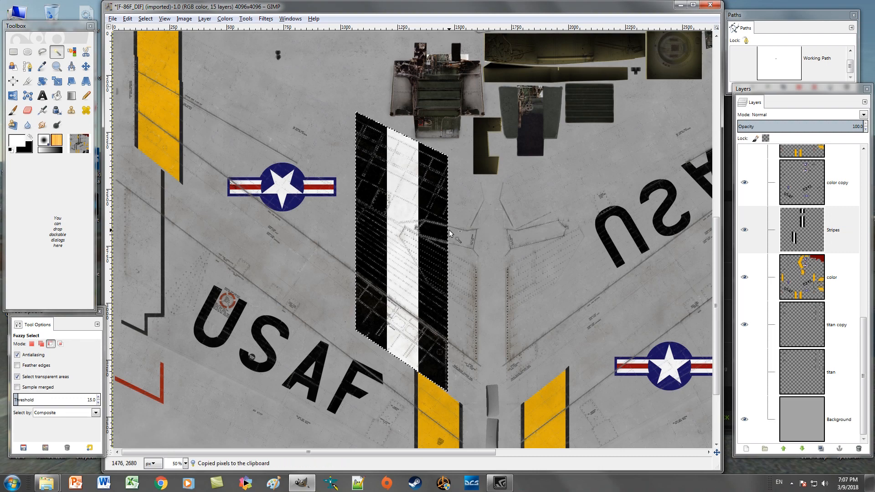
key(ctrl+v)
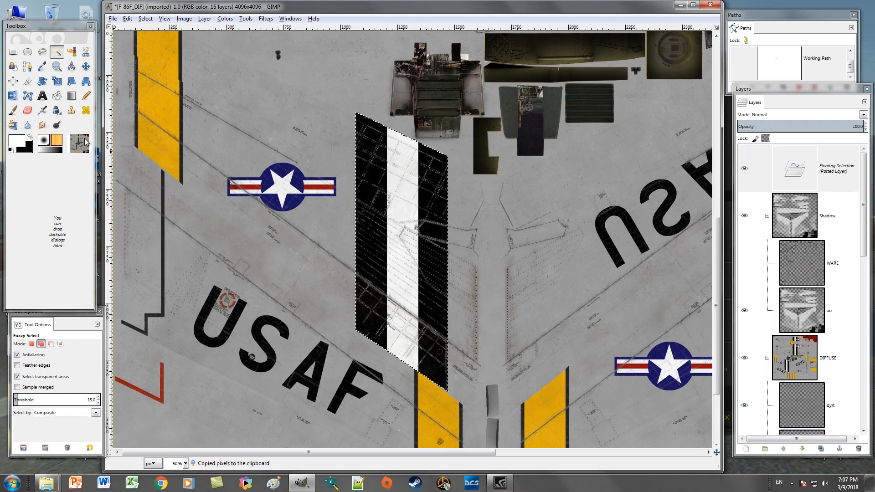
Step: Flip the pasted bands horizontally and move them about 790, 0 px onto the opposite wing, mirroring the first set
click(13, 95)
click(400, 245)
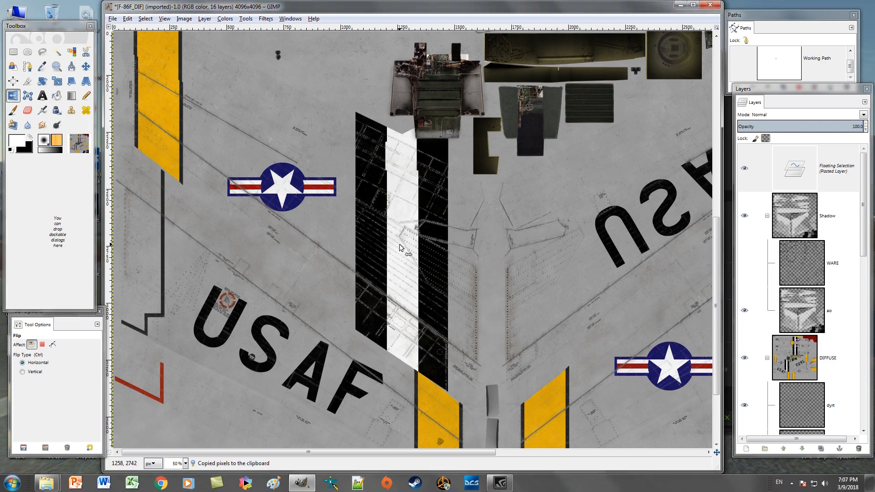
click(86, 67)
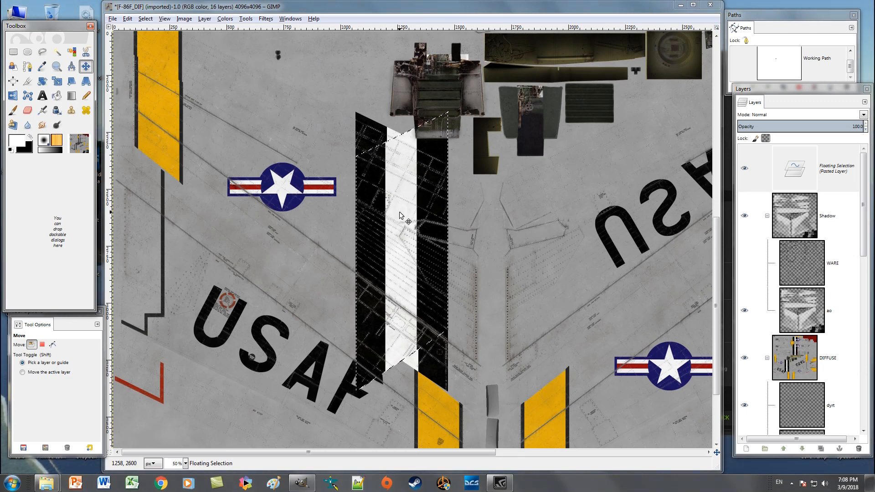
drag(400, 215, 550, 217)
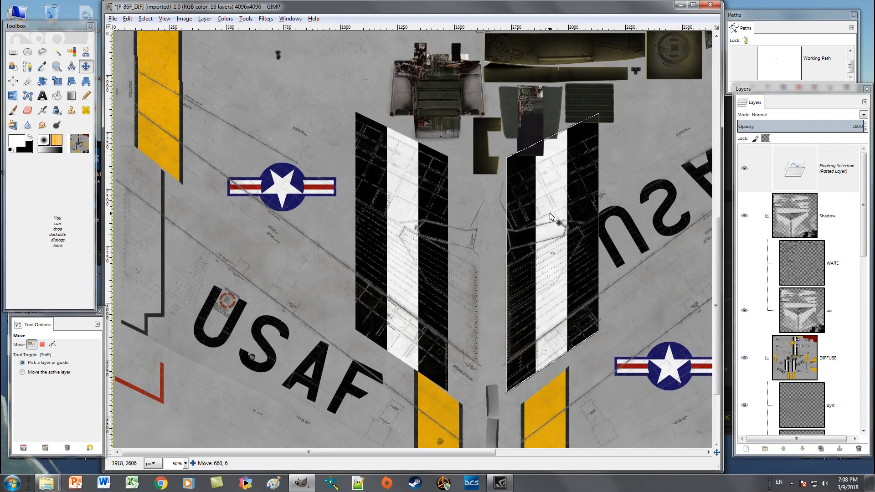
drag(550, 216, 579, 211)
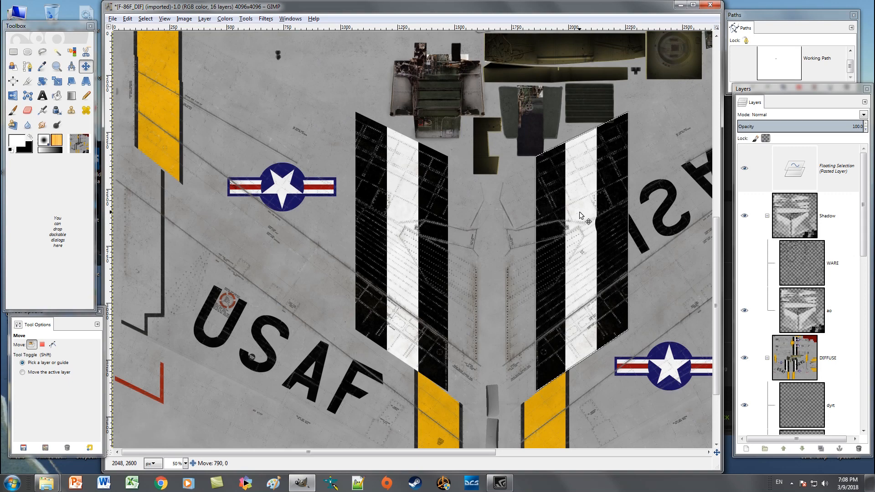
drag(579, 211, 579, 212)
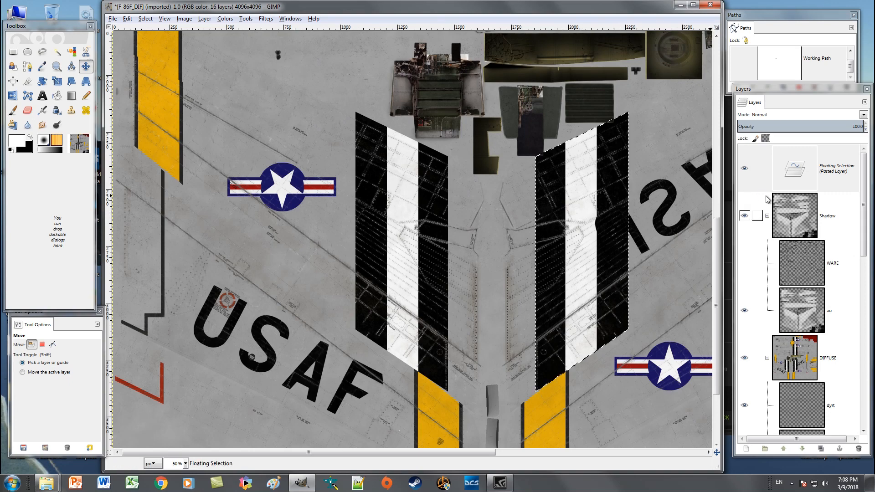
Step: Anchor the mirrored wing bands to the Stripes layer and hide the color layer beneath it
right_click(748, 179)
click(785, 234)
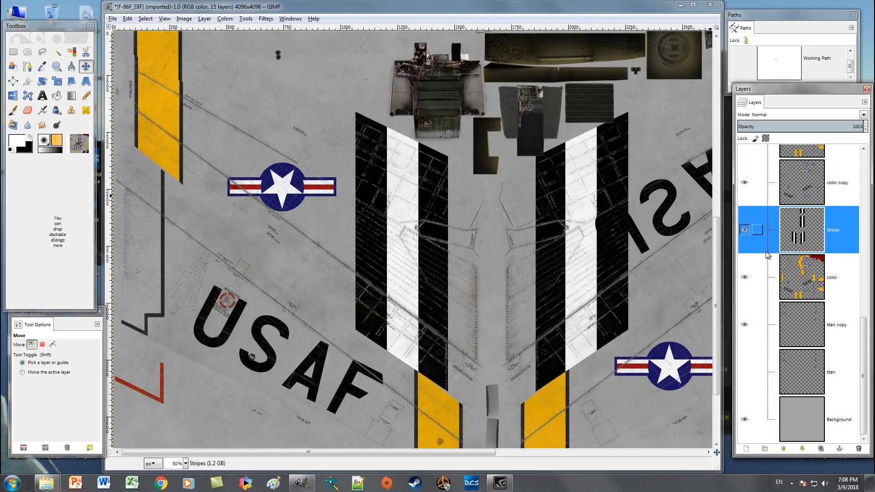
drag(396, 455, 468, 453)
click(744, 277)
click(811, 229)
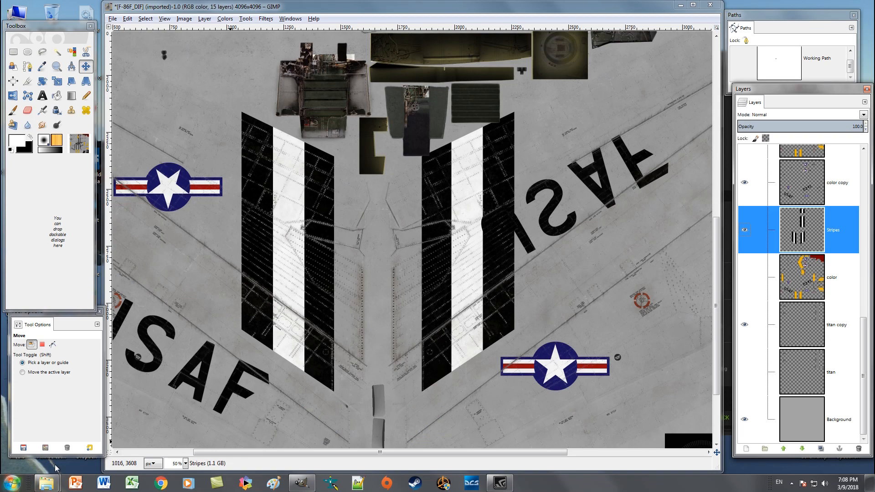
Step: Duplicate the color copy layer and hide the original, leaving the duplicate shown
click(185, 464)
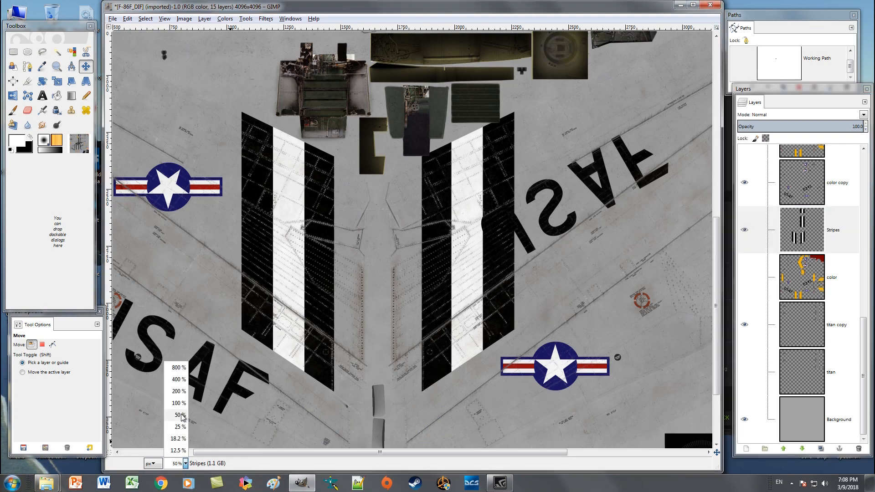
click(182, 415)
click(185, 464)
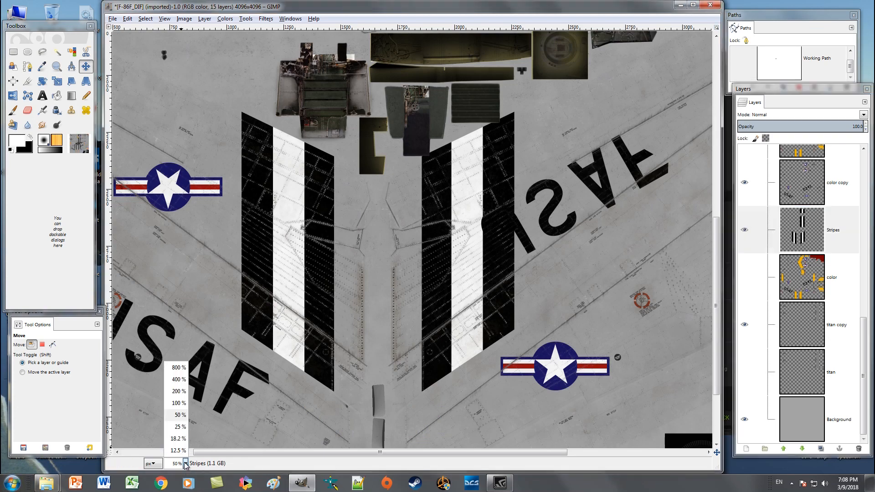
click(177, 439)
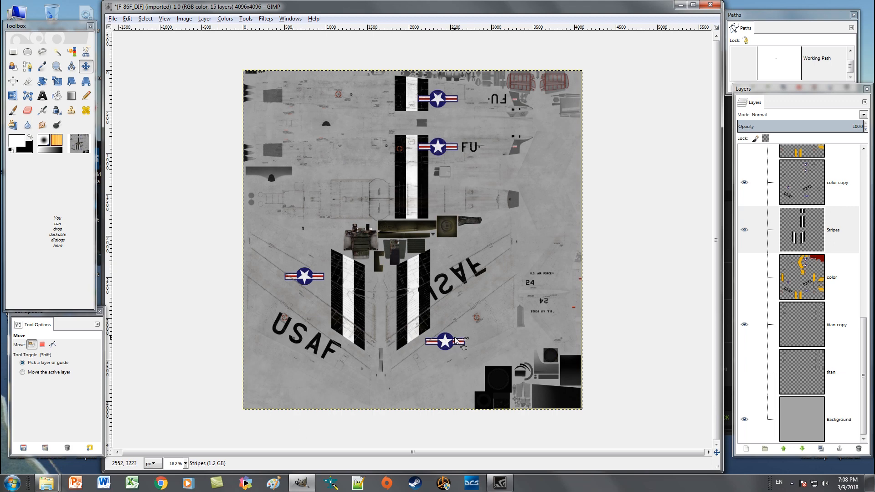
scroll(831, 255, up, 2)
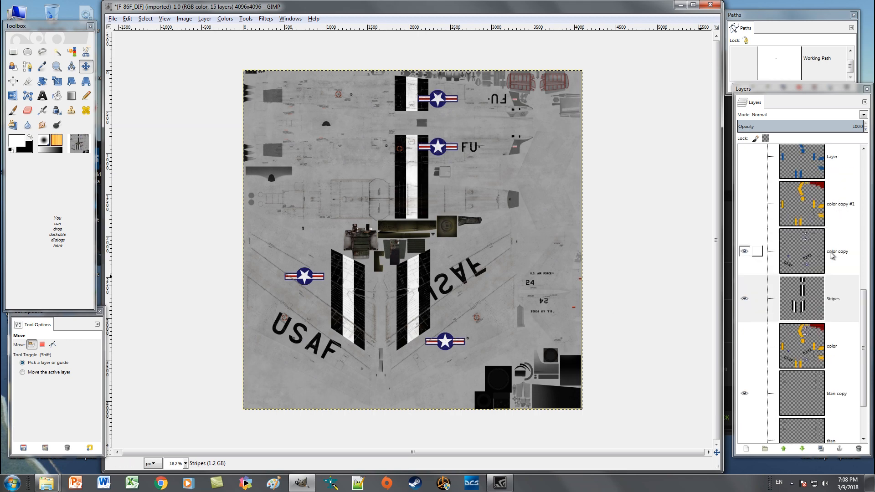
click(843, 255)
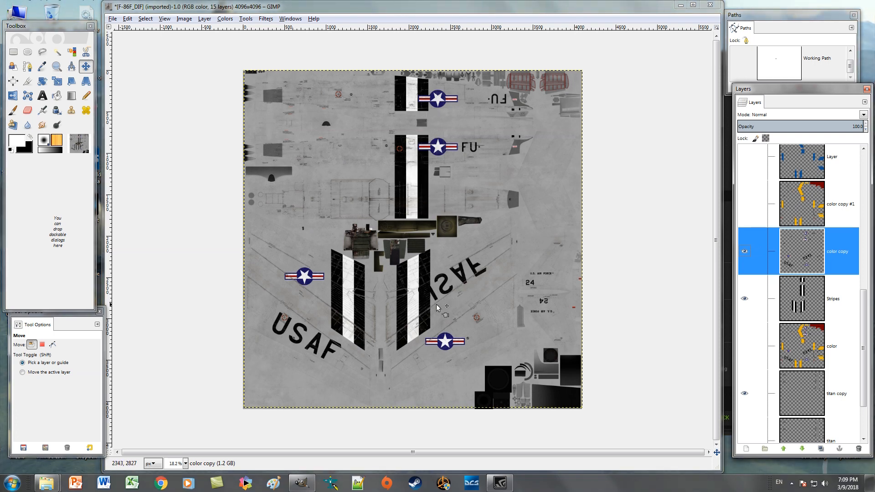
right_click(846, 259)
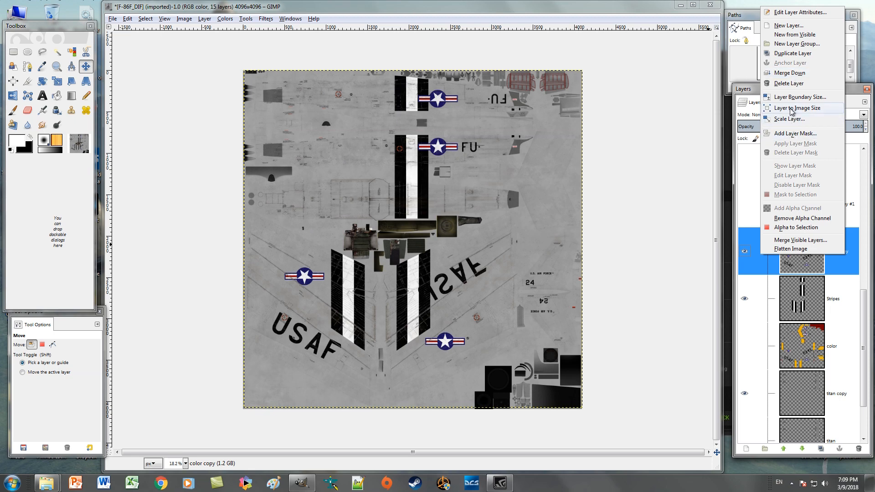
click(793, 54)
click(745, 299)
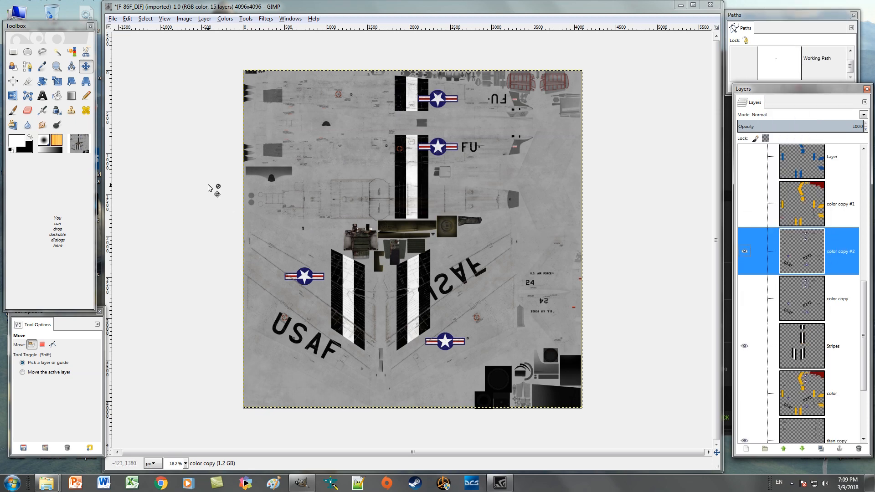
Step: Select the USAF lettering on both wings and both FU codes on the duplicated layer with Fuzzy Select in add mode
click(58, 52)
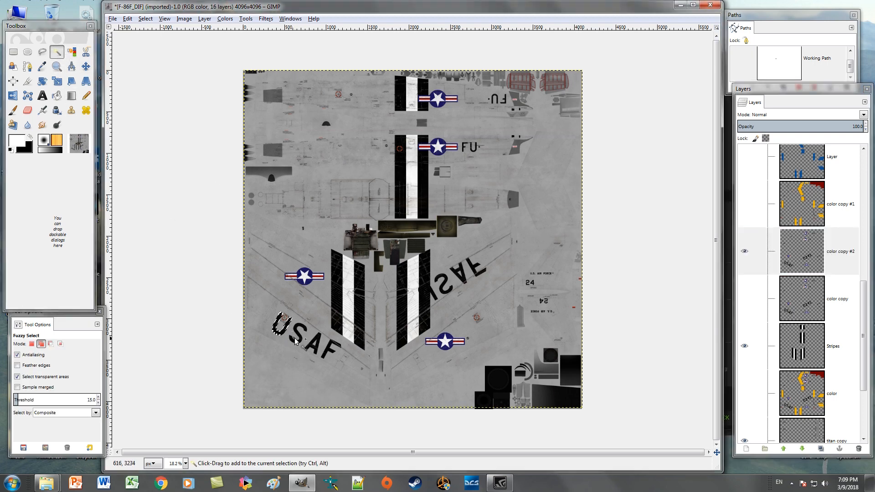
click(328, 353)
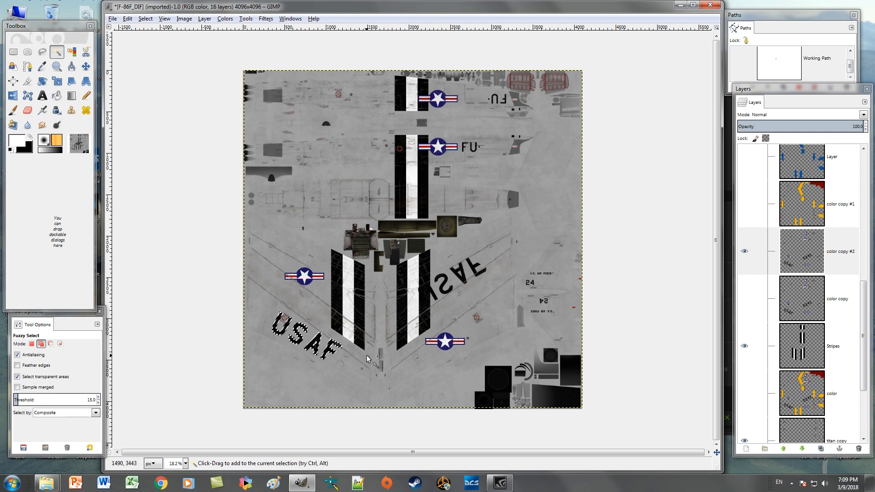
click(437, 299)
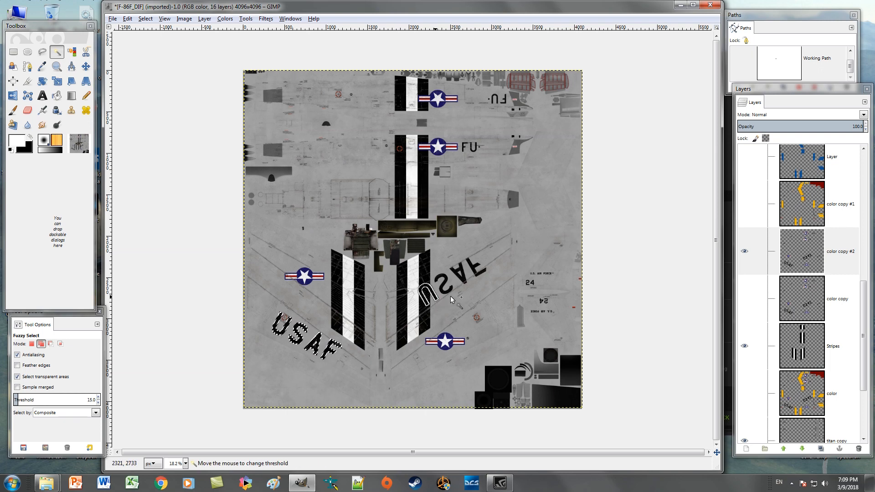
click(446, 292)
click(463, 281)
click(474, 270)
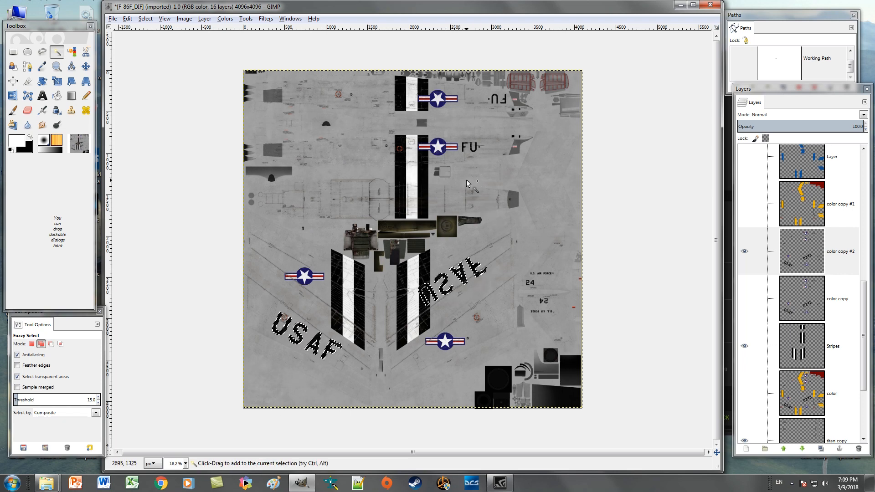
click(463, 147)
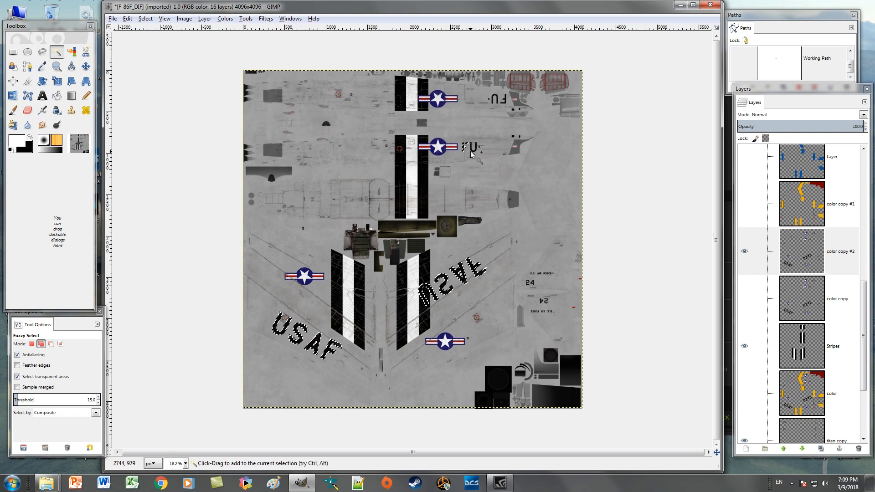
click(472, 152)
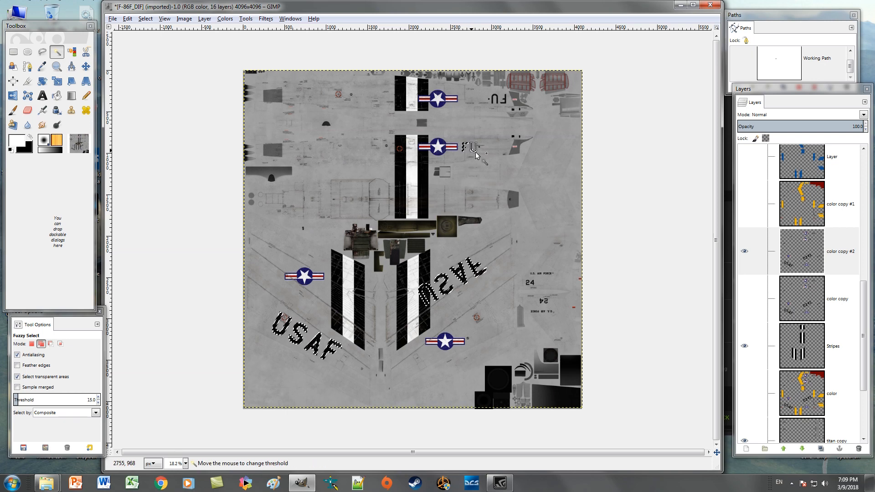
click(505, 103)
click(506, 104)
Step: Set the foreground color to blue 0b56a2
click(18, 142)
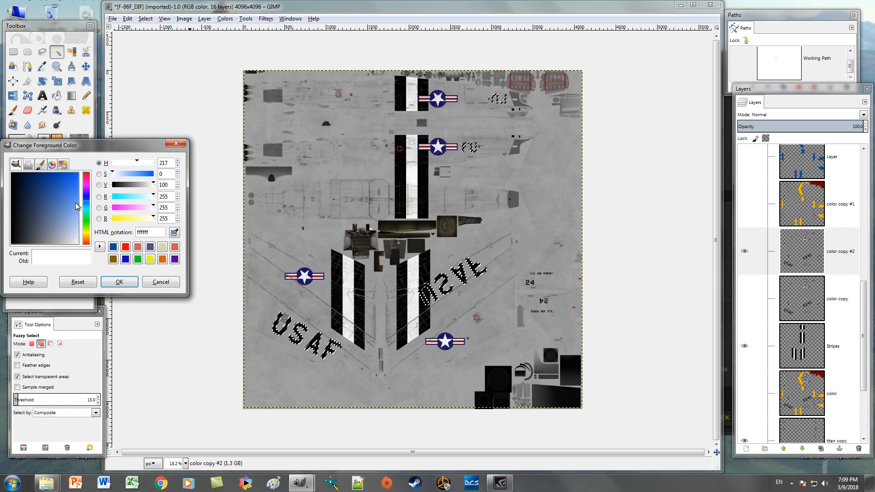
drag(87, 205, 87, 206)
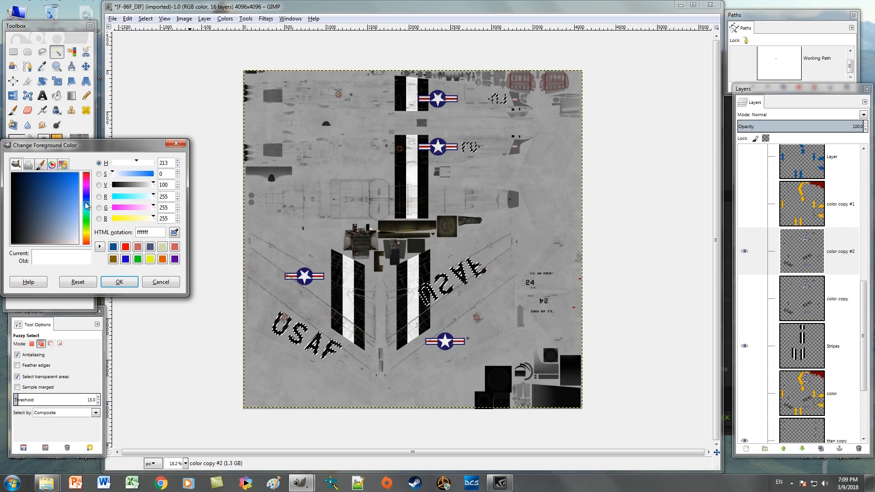
drag(63, 178, 80, 184)
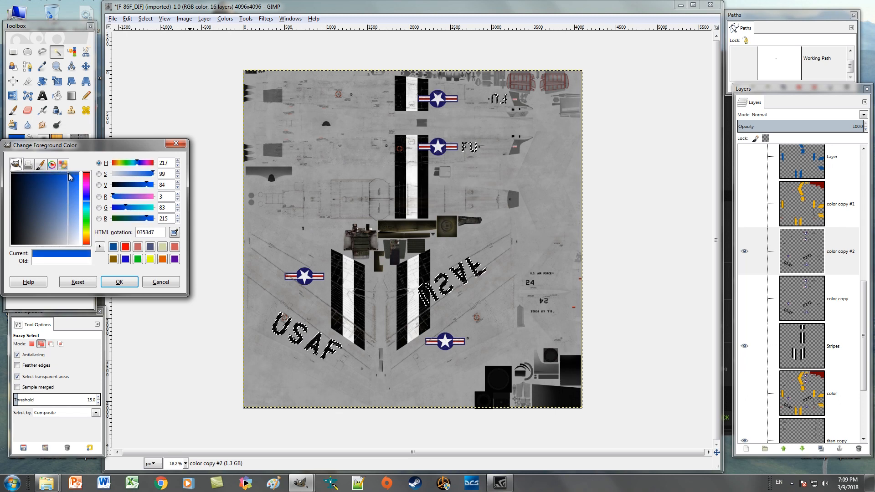
click(87, 202)
mouse_move(86, 204)
mouse_down()
mouse_move(61, 182)
mouse_move(87, 205)
mouse_up()
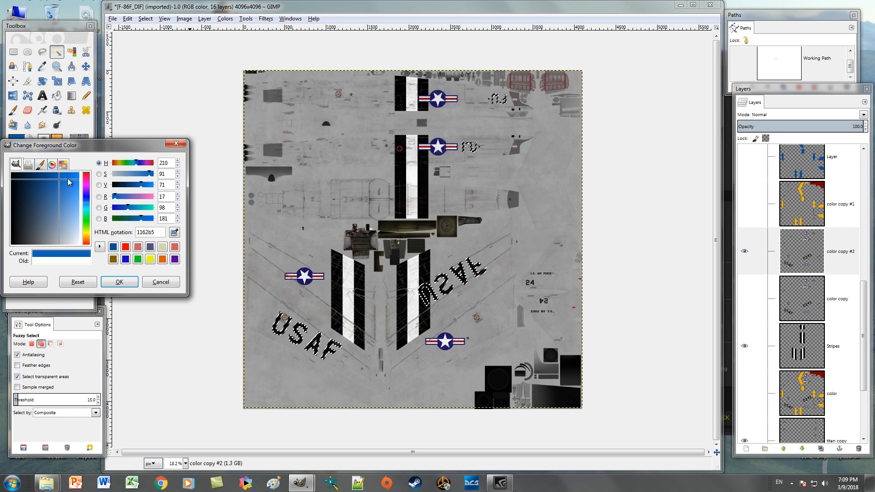
drag(59, 179, 54, 176)
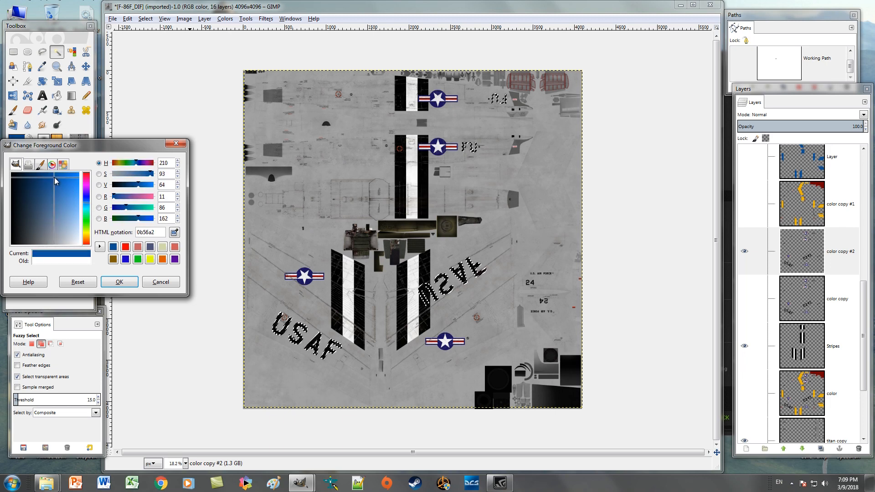
click(118, 282)
Step: Paint the selected USAF and FU lettering blue with the Pencil on the color copy #2 layer
click(85, 95)
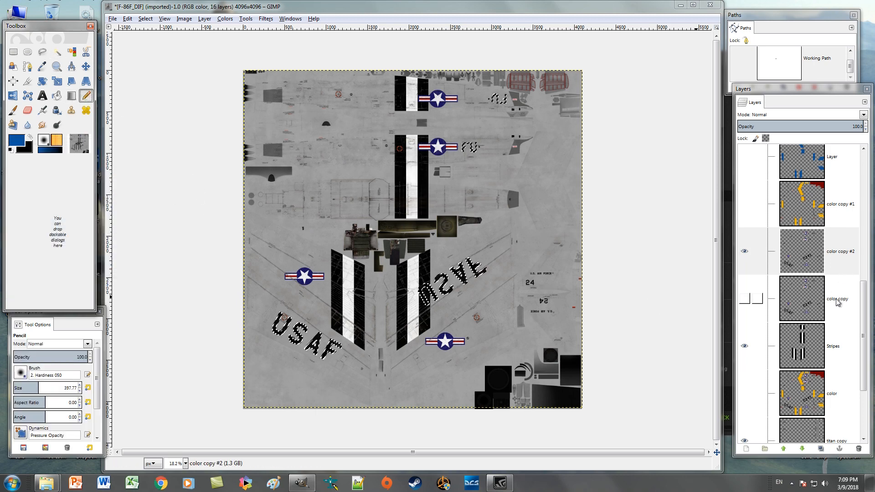
click(842, 253)
mouse_move(287, 303)
mouse_down()
mouse_move(281, 329)
mouse_move(259, 325)
mouse_up()
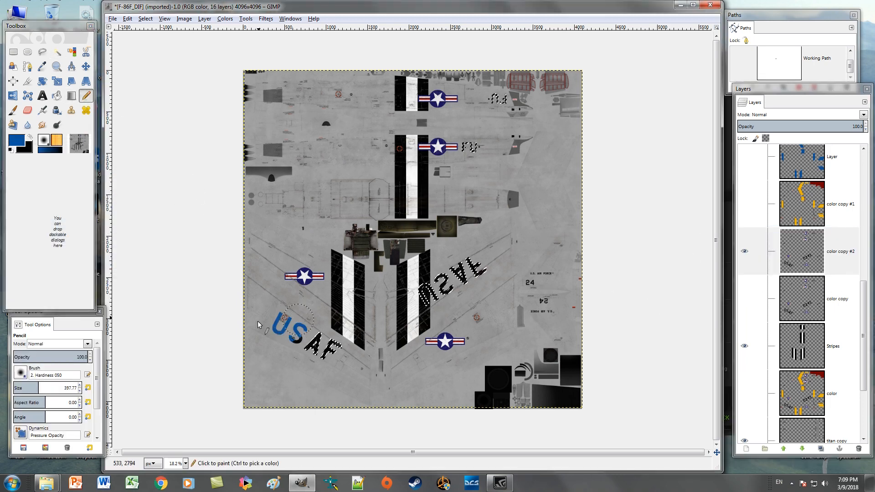
drag(420, 300, 482, 266)
drag(472, 156, 485, 149)
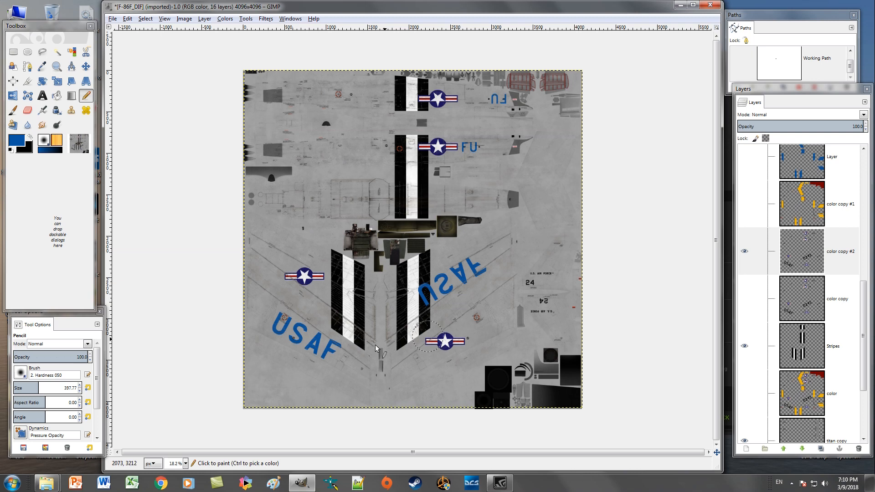
Step: Change the foreground color to a darker shade of the same blue
click(21, 144)
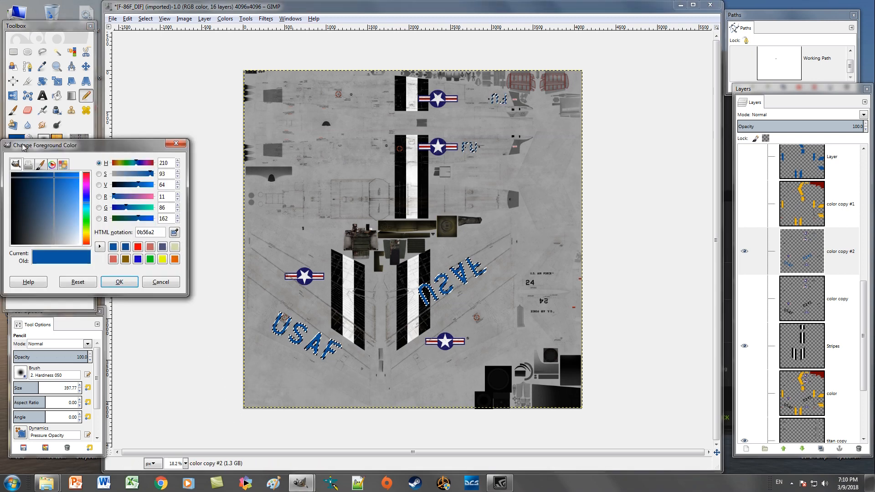
click(44, 184)
click(41, 181)
click(41, 182)
click(119, 282)
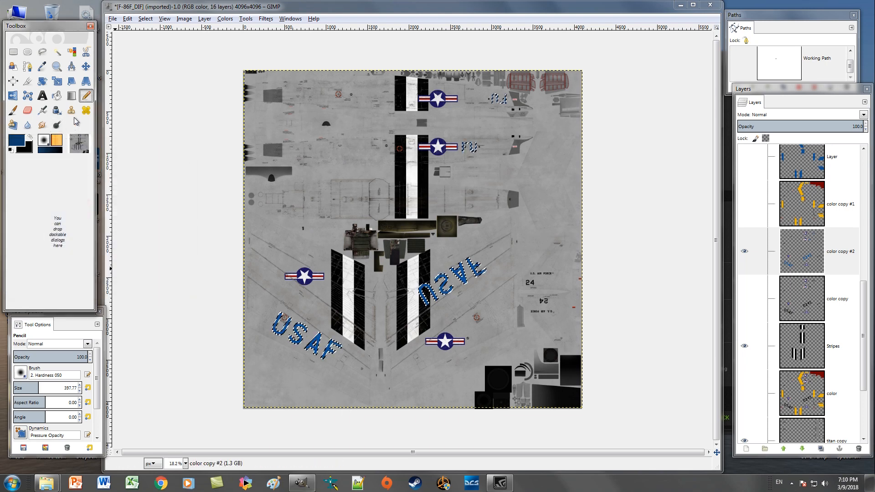
Step: Repaint the USAF and FU lettering in the darker blue with the Pencil and clear the selection
drag(301, 333, 343, 353)
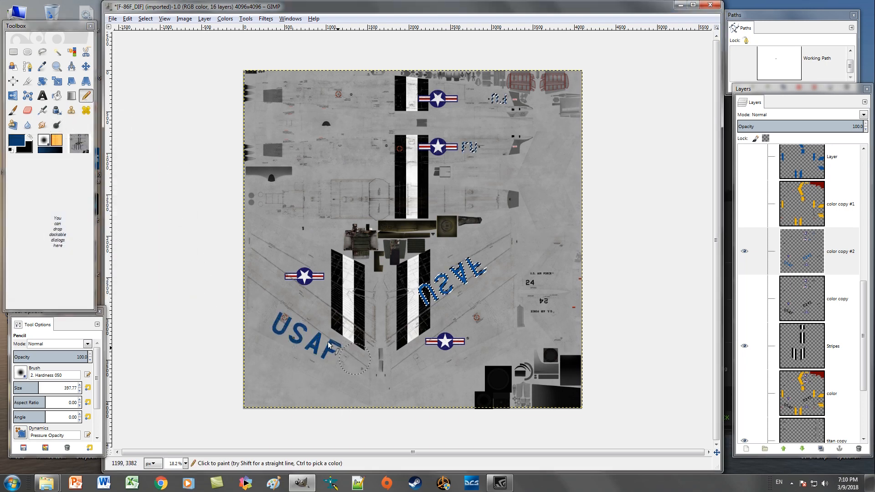
mouse_move(421, 299)
mouse_down()
mouse_move(479, 257)
mouse_move(436, 281)
mouse_move(412, 302)
mouse_move(480, 263)
mouse_up()
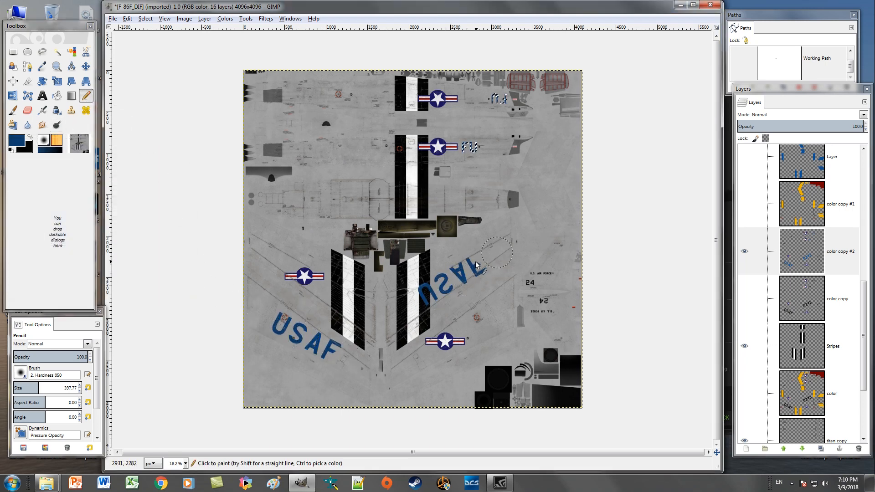
drag(460, 141, 485, 142)
mouse_move(493, 97)
mouse_down()
mouse_move(503, 100)
mouse_move(490, 101)
mouse_up()
alt+click(823, 266)
key(ctrl+shift+a)
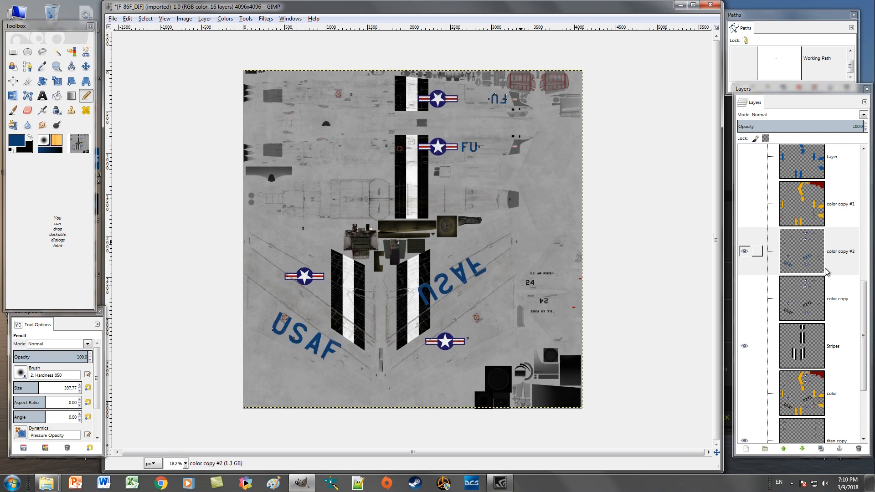
Step: Show the color copy #1 layer and select its red tail area with Select by Color
scroll(834, 266, up, 1)
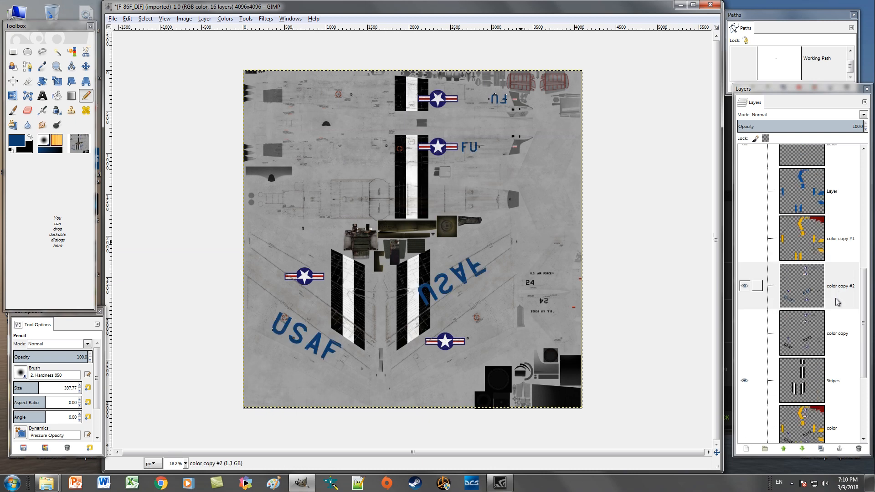
click(840, 242)
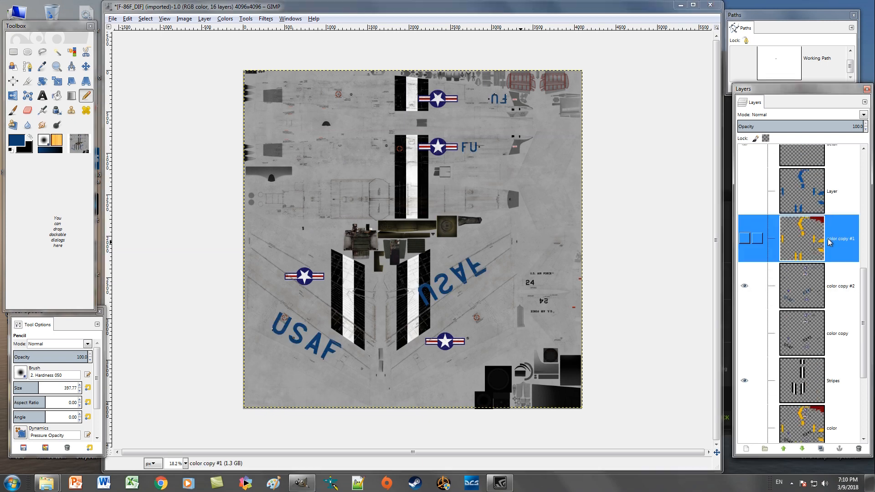
click(744, 241)
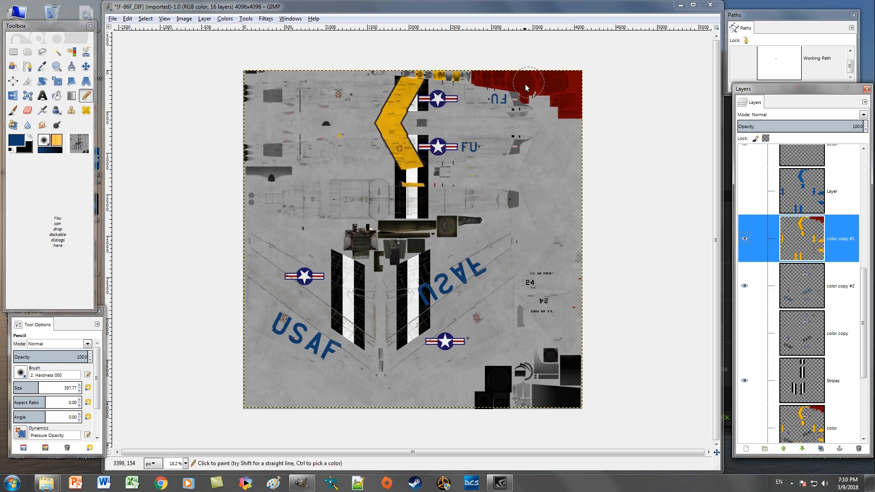
click(71, 51)
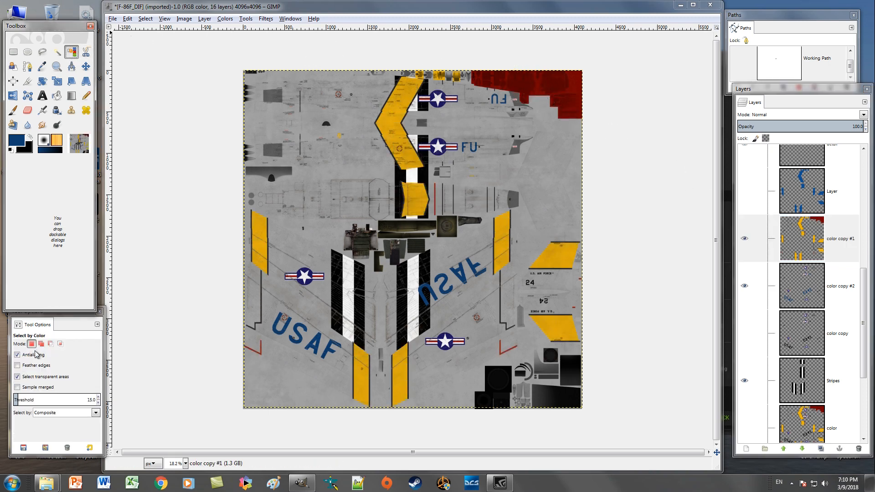
click(569, 89)
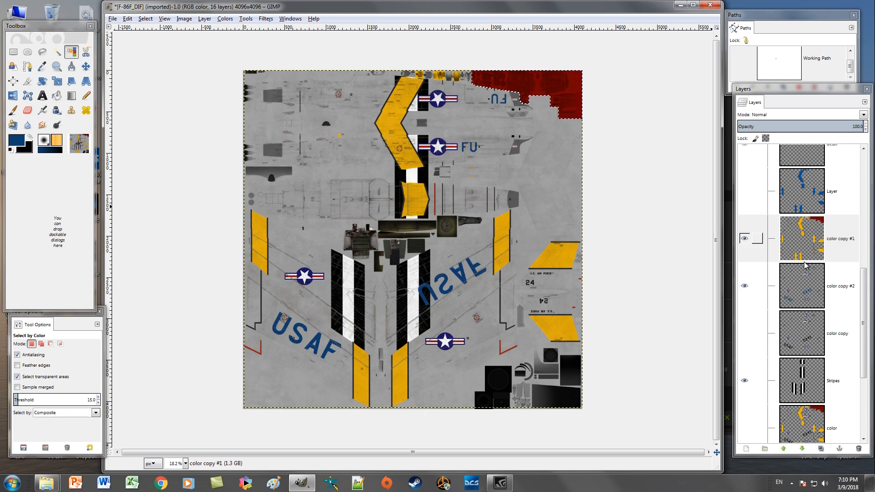
scroll(807, 267, up, 1)
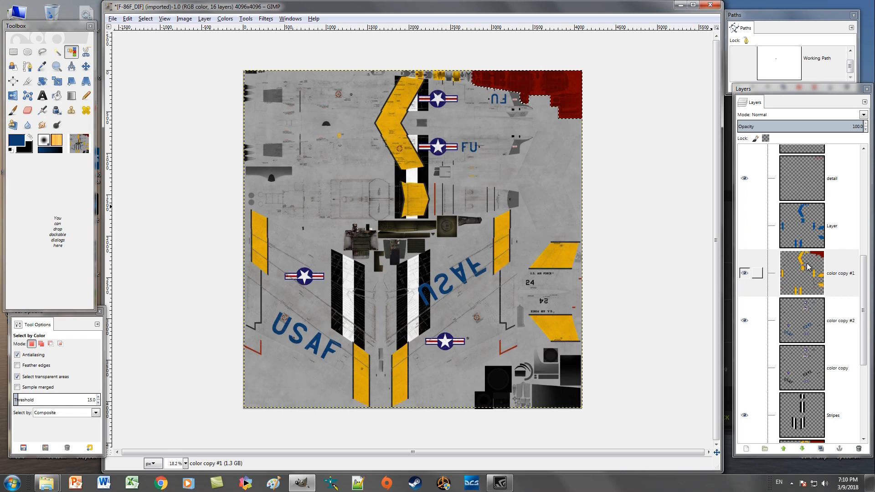
scroll(807, 267, down, 1)
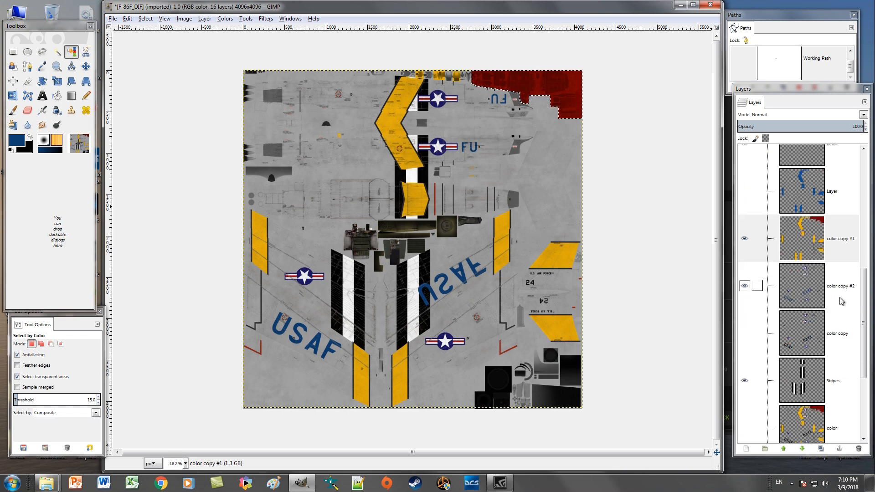
Step: Hide the color copy #1 layer, paint the selected tail area blue on the Stripes layer with the Pencil, and clear the selection
click(836, 365)
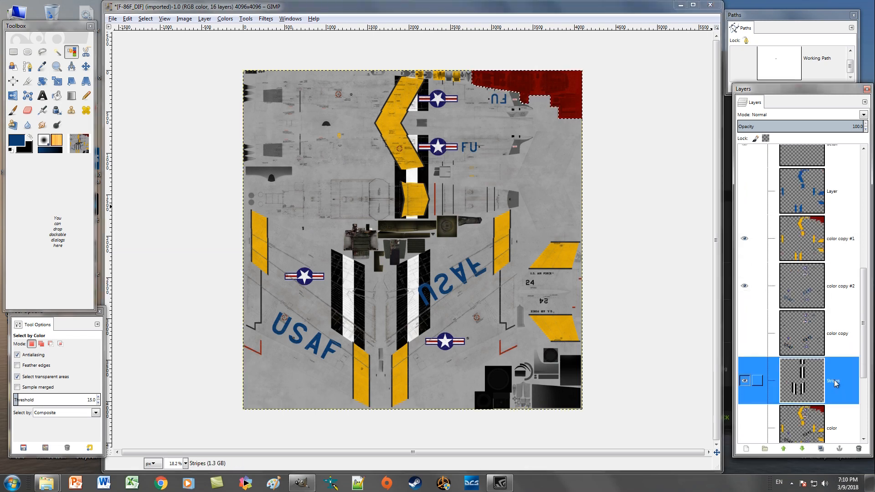
click(744, 241)
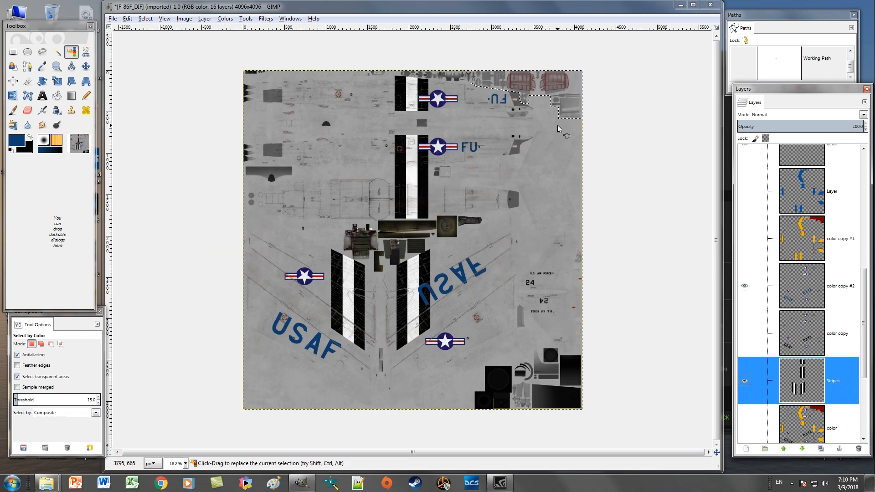
click(86, 95)
mouse_move(483, 84)
mouse_down()
mouse_move(551, 90)
mouse_move(561, 74)
mouse_move(592, 110)
mouse_move(465, 71)
mouse_move(500, 75)
mouse_move(623, 138)
mouse_move(677, 211)
mouse_up()
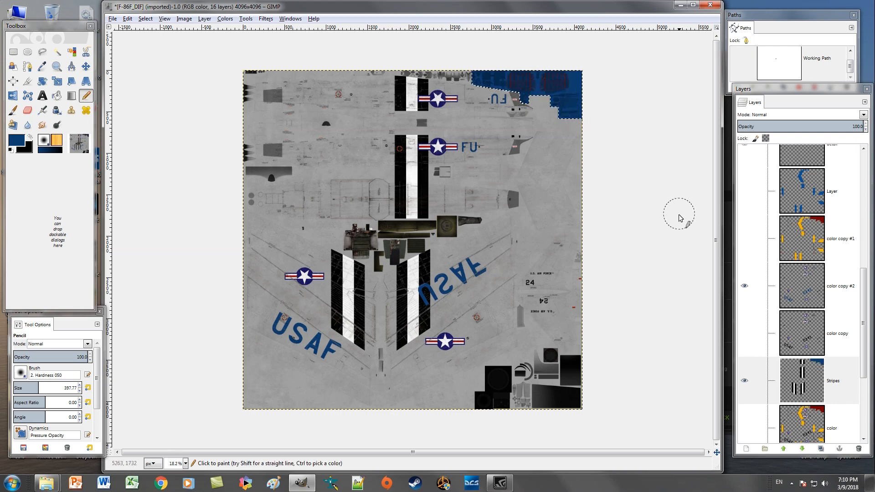
key(ctrl+shift+a)
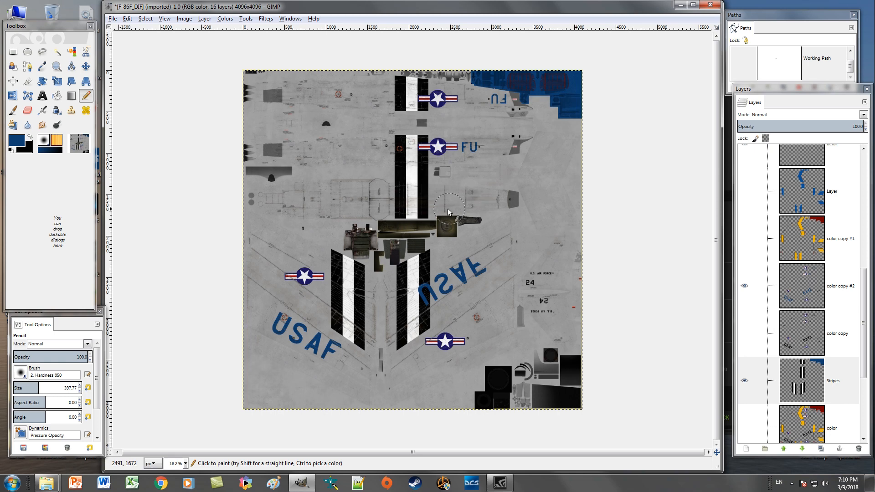
Step: Activate the titan copy layer and select its dark gray nose and tail panels with Select by Color
scroll(788, 314, down, 5)
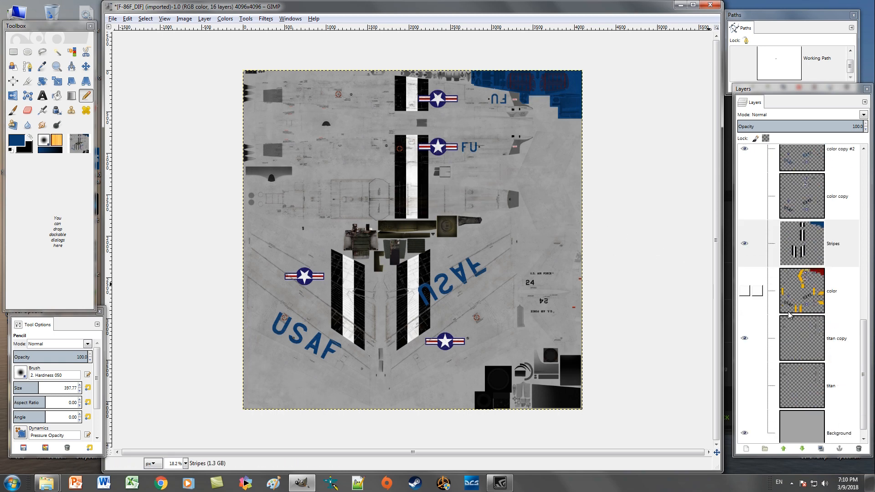
click(833, 386)
click(838, 340)
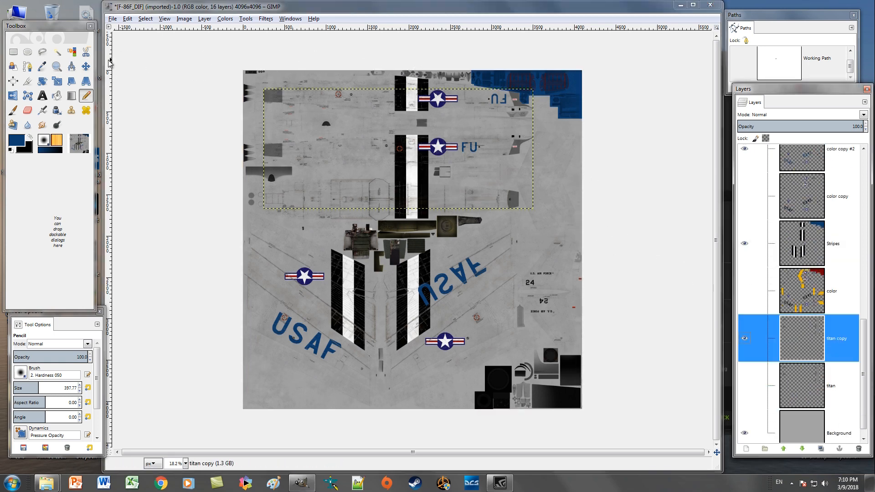
click(71, 52)
click(273, 99)
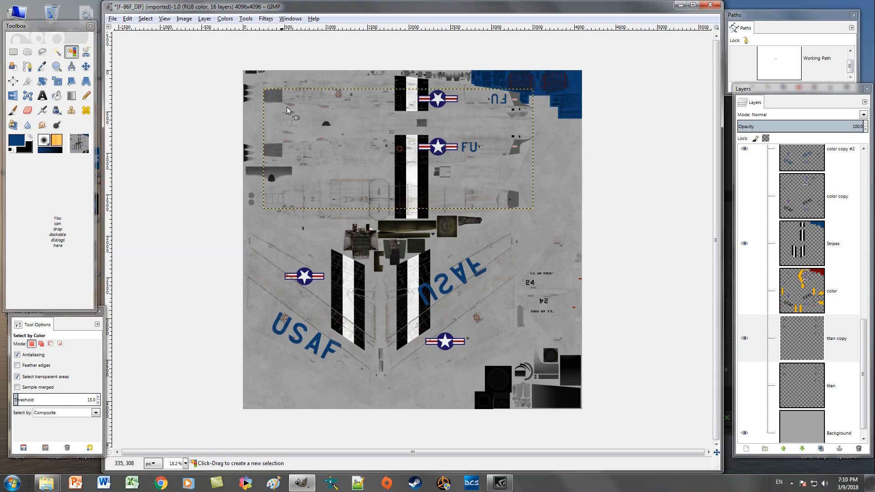
Step: Change the foreground color to the darker blue 092847
click(17, 140)
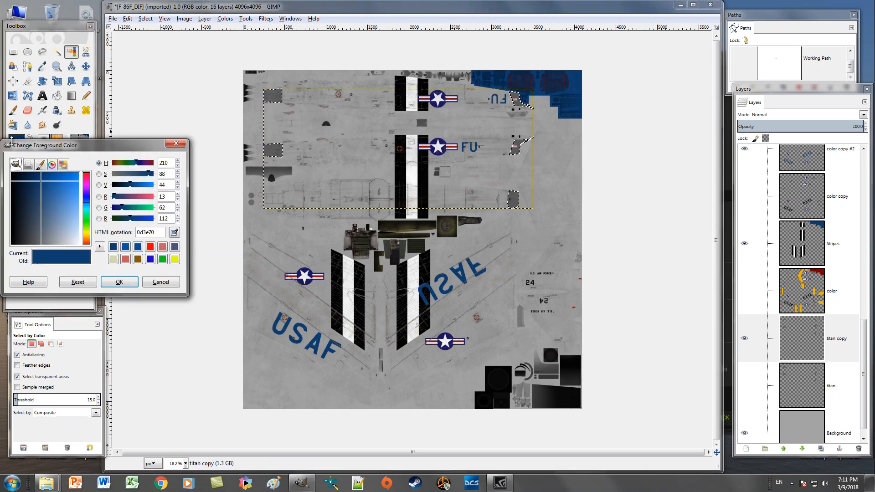
click(34, 180)
click(30, 181)
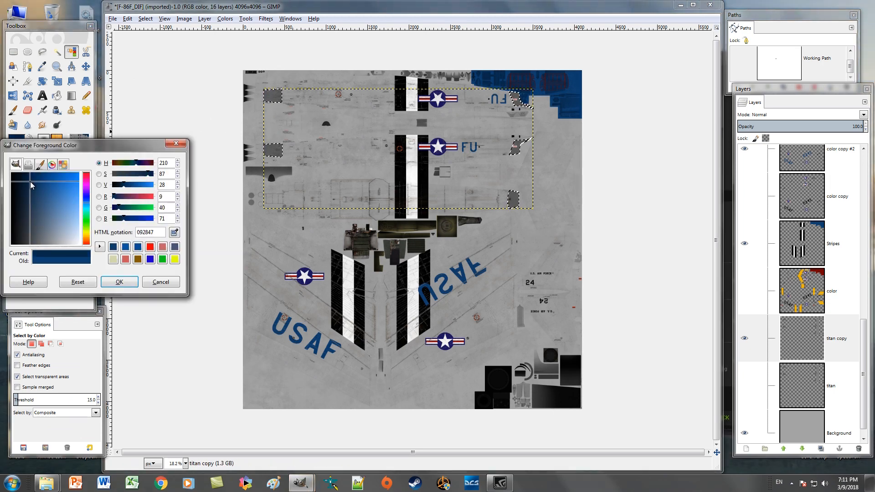
click(119, 282)
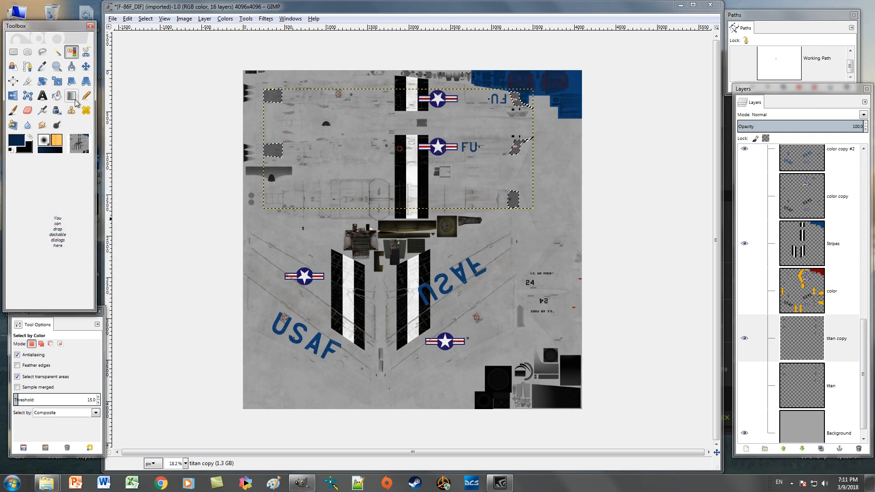
Step: Paint all the selected nose and tail panels on the titan copy layer dark blue with the Pencil
click(86, 96)
click(272, 96)
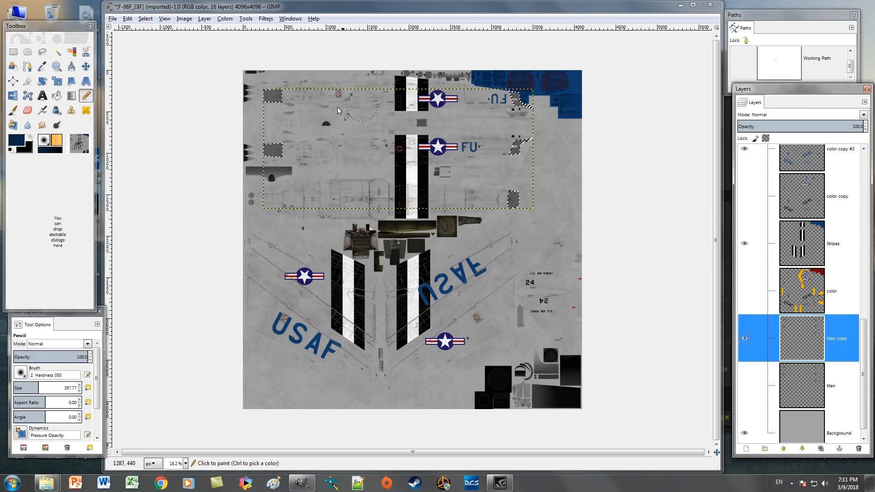
click(272, 150)
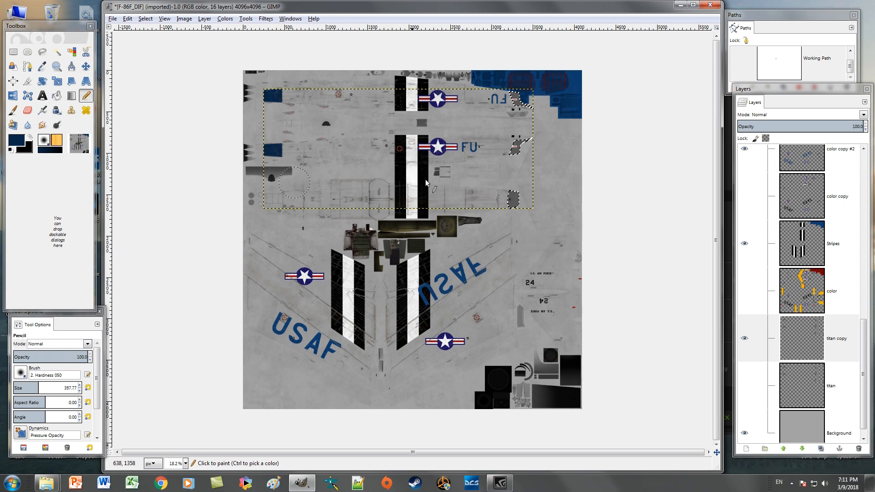
click(515, 200)
click(519, 144)
click(516, 97)
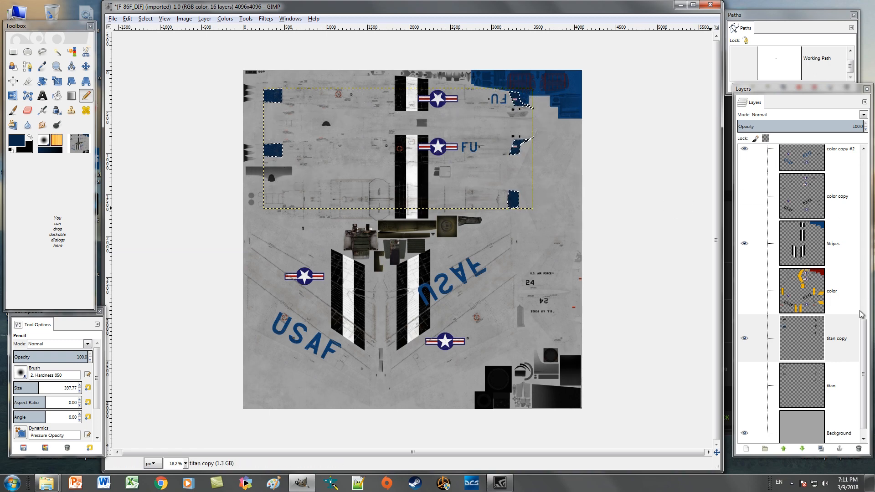
Step: Toggle the detail layer's visibility off and on to compare the texture with and without it
scroll(846, 345, up, 5)
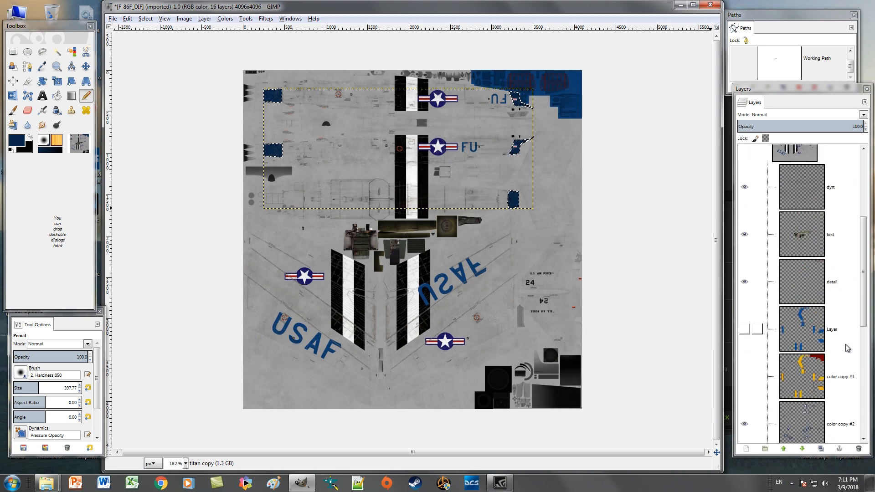
click(746, 282)
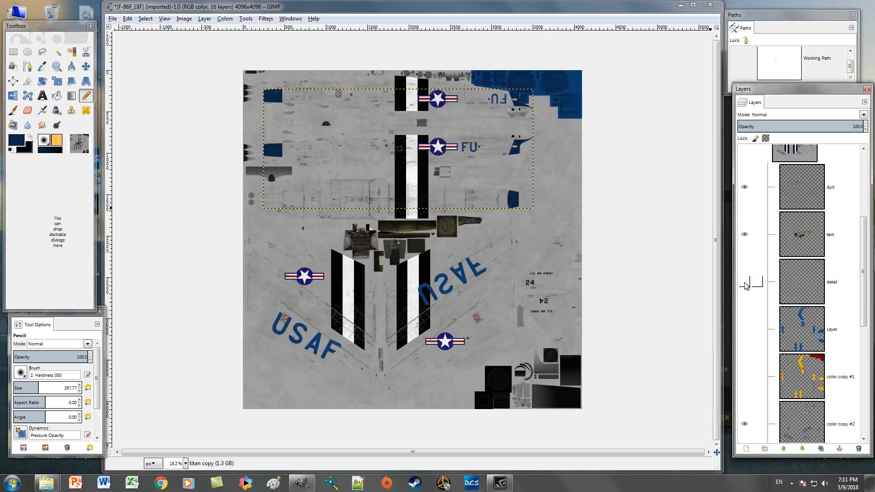
click(745, 283)
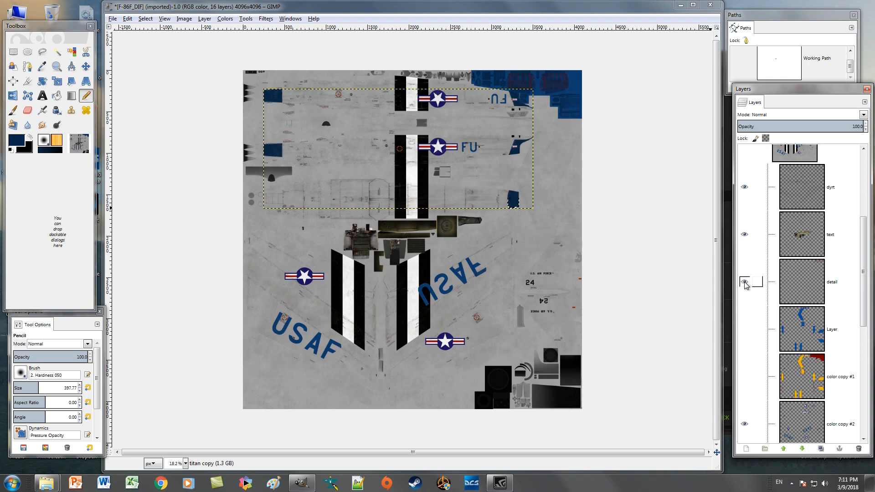
click(745, 284)
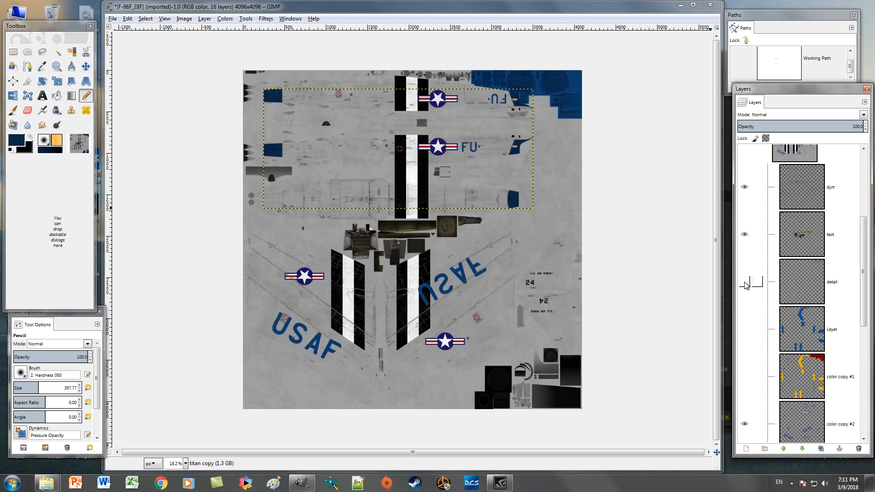
click(745, 283)
Step: Activate the hidden layer named Layer that holds the blue markings, and clear the panel selection
scroll(845, 282, down, 5)
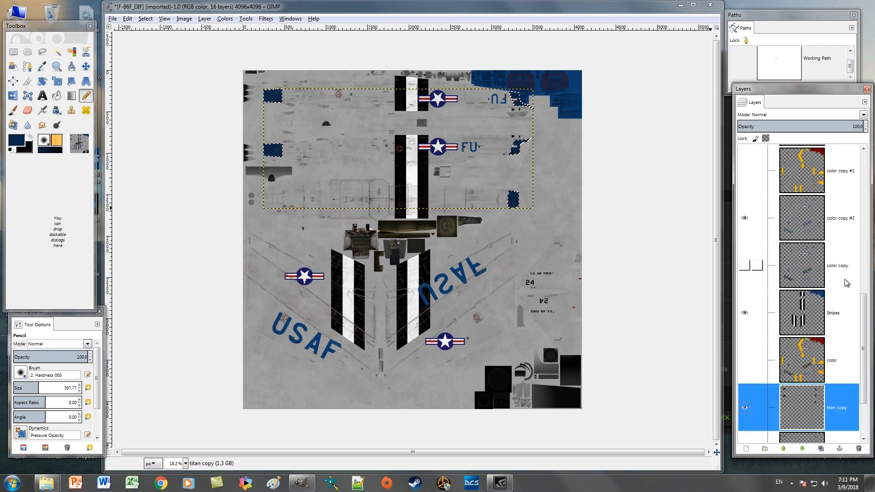
scroll(845, 283, down, 3)
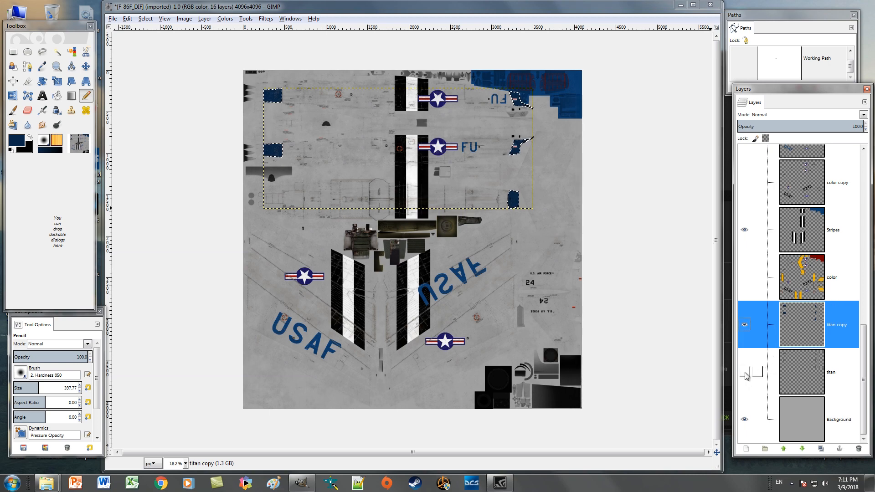
scroll(765, 287, up, 3)
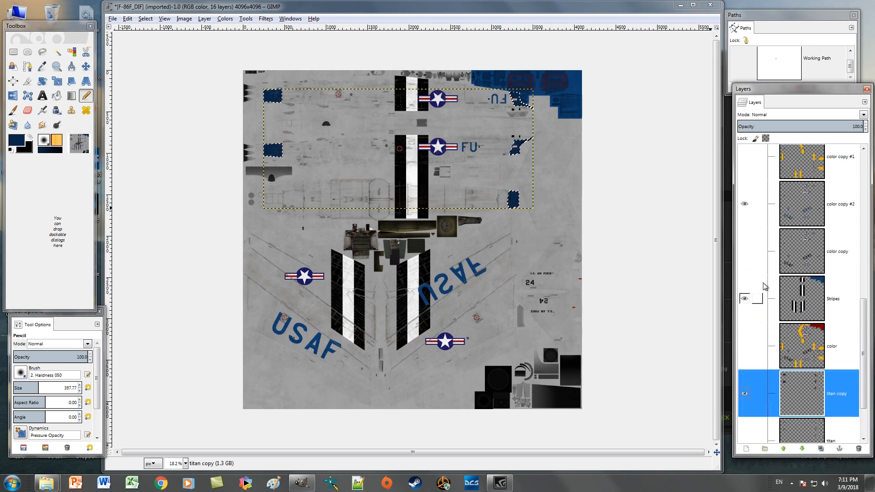
click(839, 251)
click(842, 214)
scroll(843, 213, up, 3)
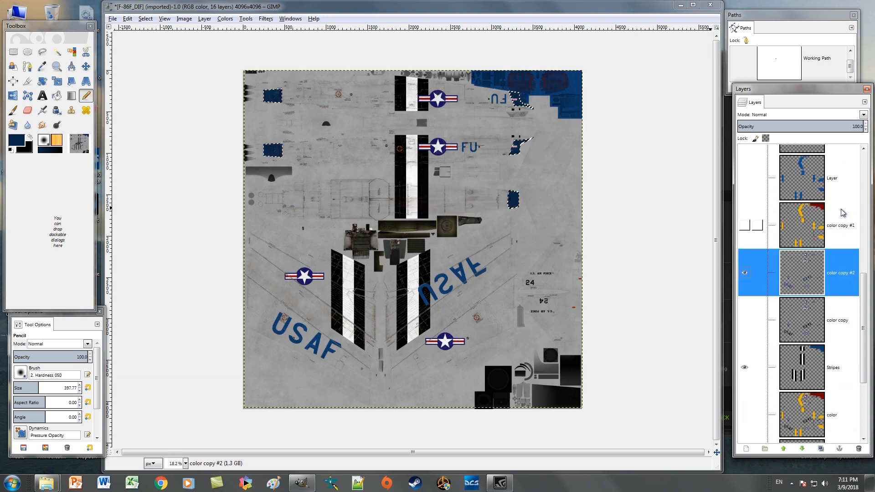
scroll(843, 213, up, 2)
click(840, 263)
click(834, 213)
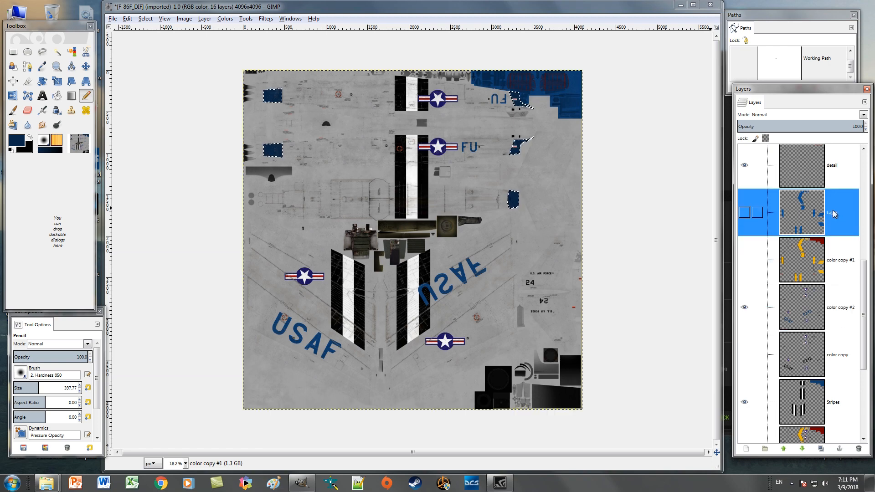
key(ctrl+shift+a)
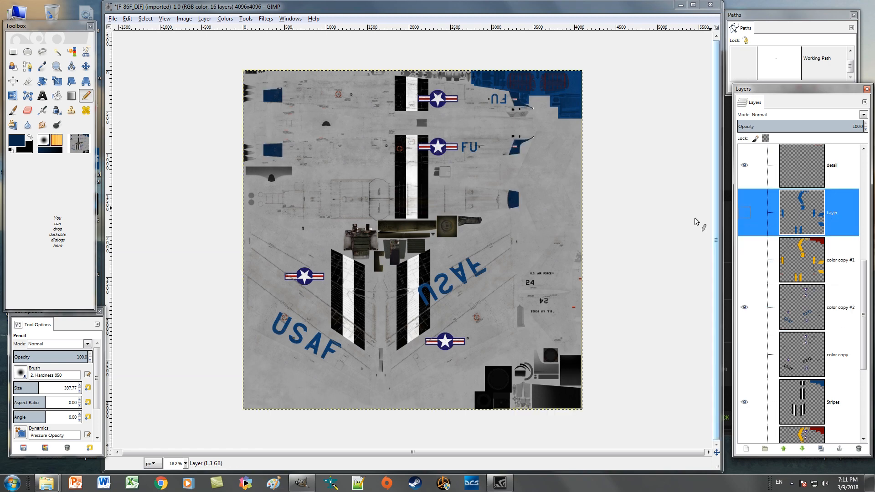